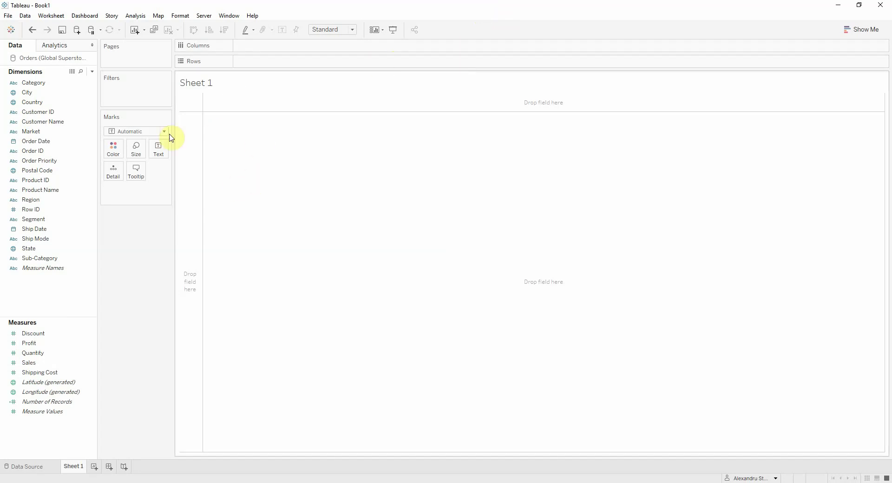
Start a new calculated field named Running Sum of Products
right_click(56, 281)
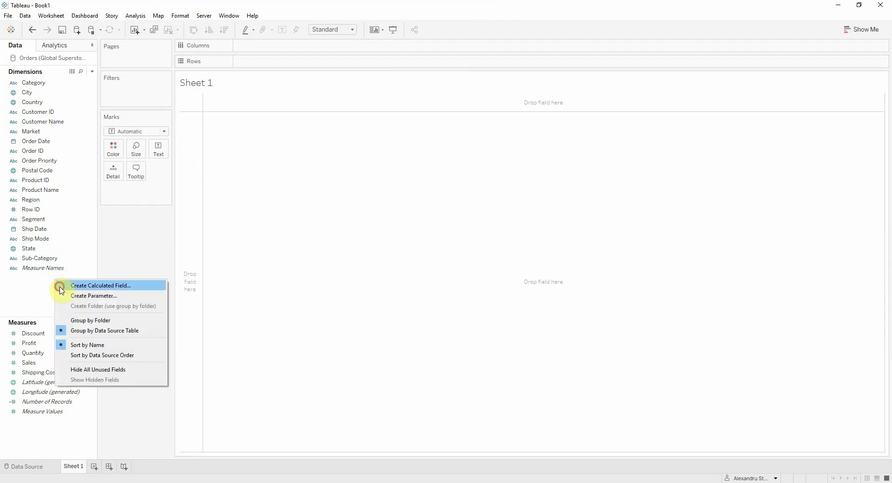
click(60, 287)
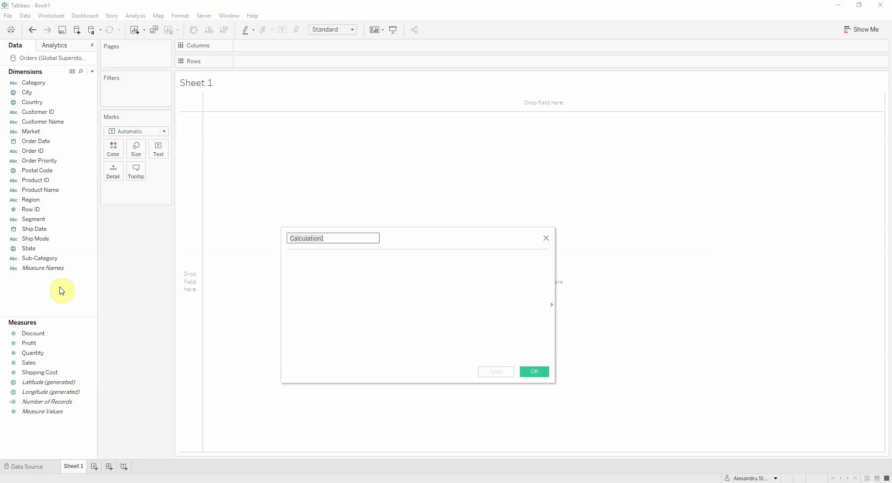
text(Running Sum o)
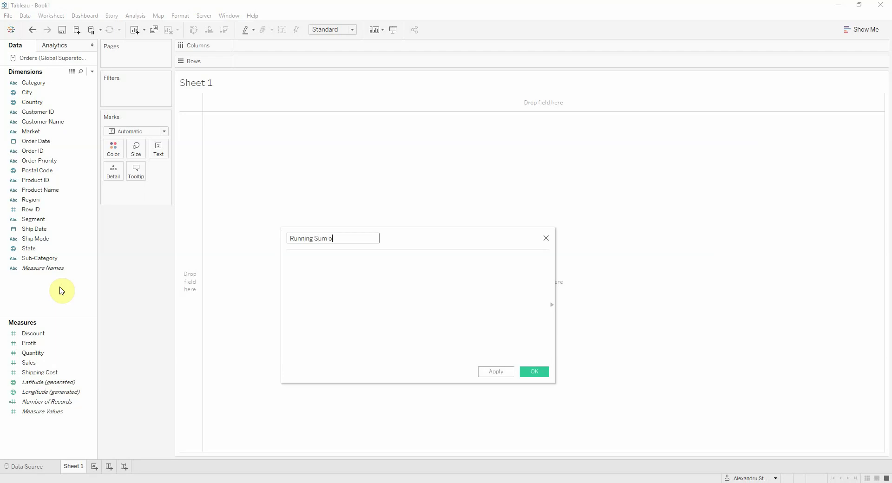
key(Tab)
Enter the formula RUNNING_SUM(COUNTD([Product Name])) and save the calculated field
text(run)
key(Down)
key(Down)
key(Down)
key(Down)
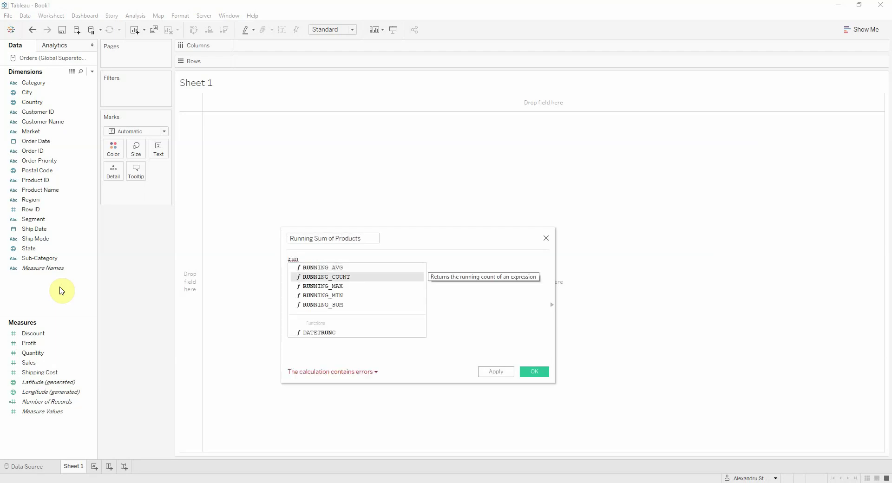
key(Return)
text(countd)
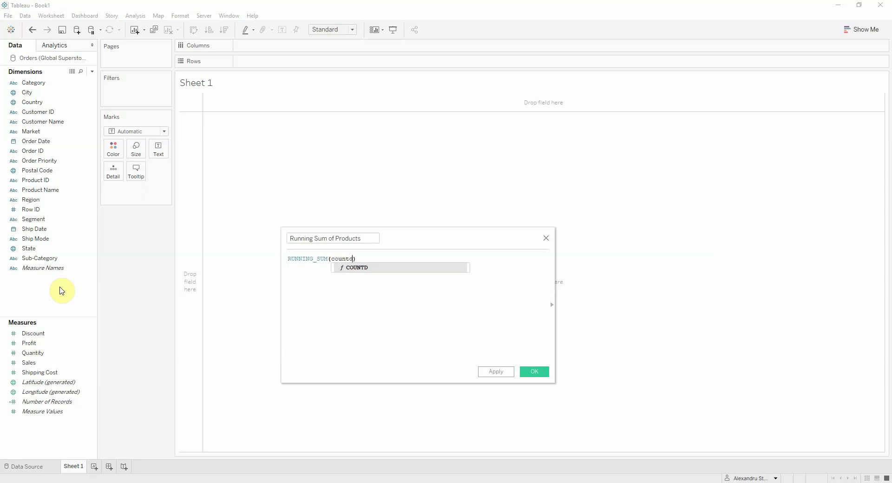
key(Return)
text(prod)
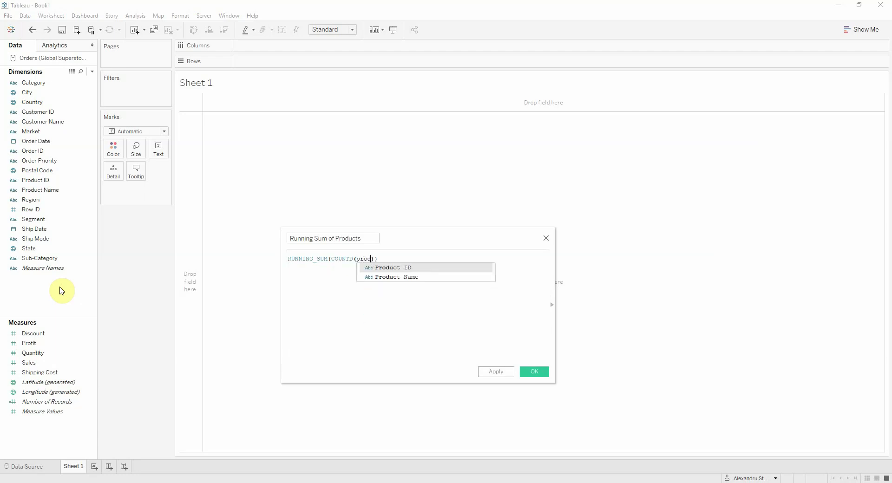
key(Down)
key(Return)
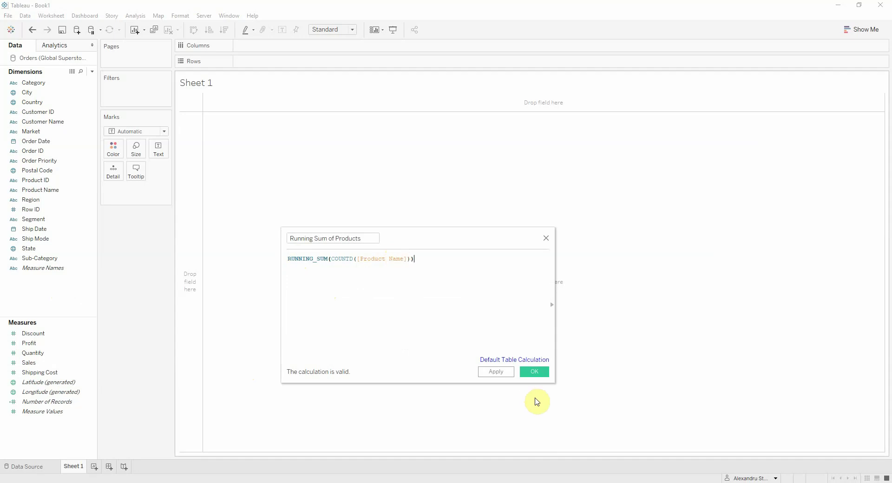
click(535, 372)
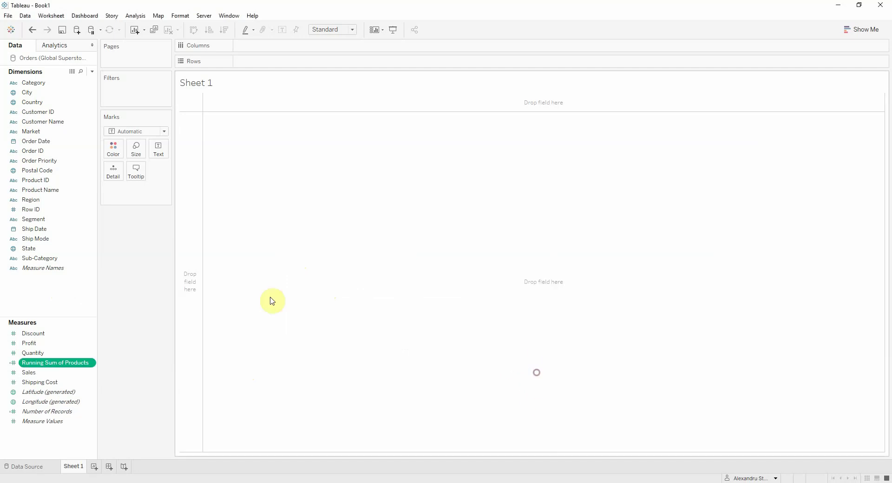
Start another calculated field and name it Running Sum of Sales
right_click(47, 284)
click(53, 290)
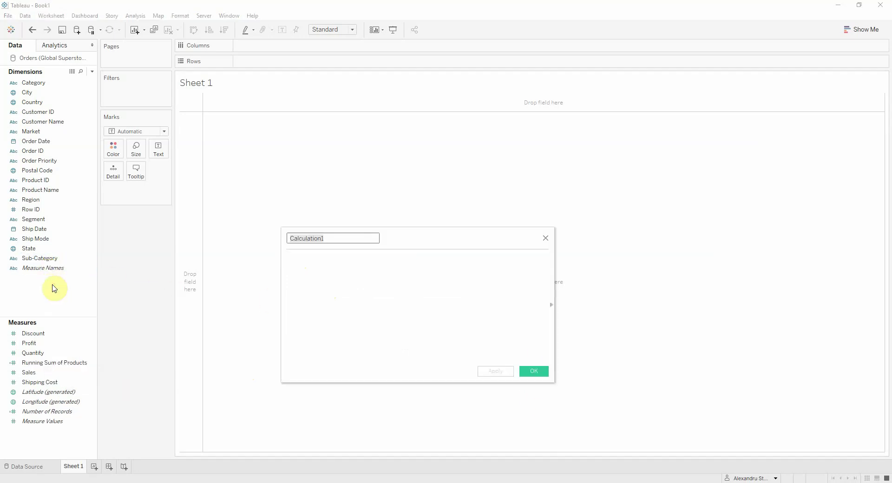
text(Running Sum of Sales)
key(Tab)
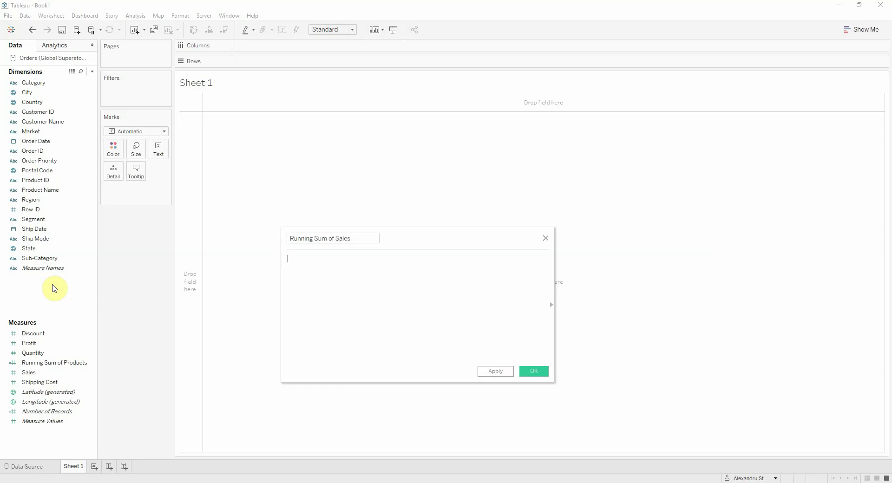
Enter the formula RUNNING_SUM(SUM([Sales]))/TOTAL(SUM([Sales])) for the sales calculation
text(runn)
key(Down)
key(Down)
key(Down)
key(Down)
key(Down)
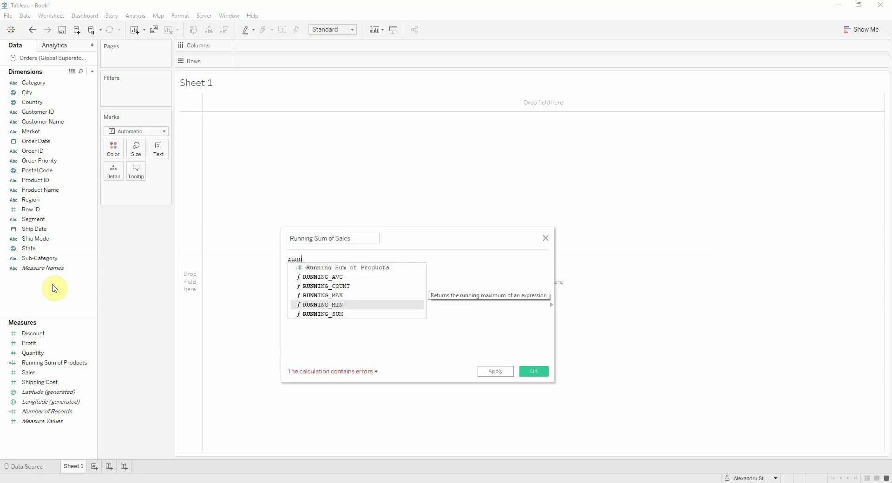
key(Return)
text(SUM([Sales])))
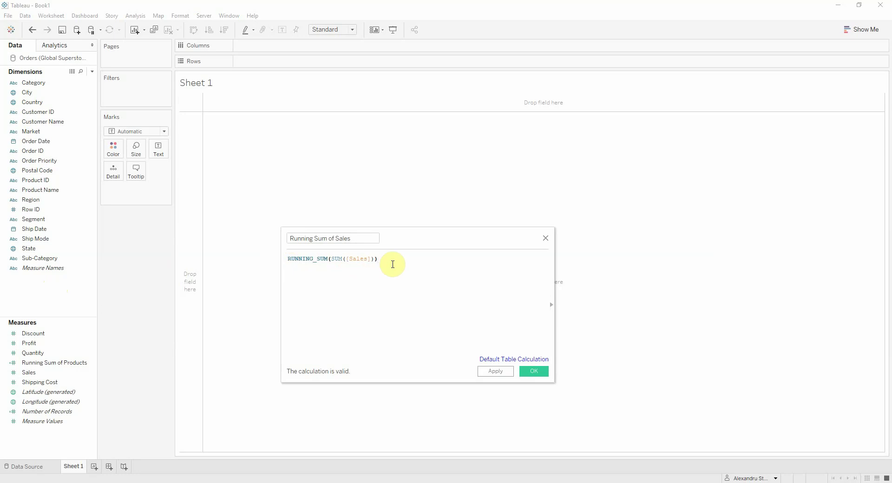
text(/TOTAL(su)
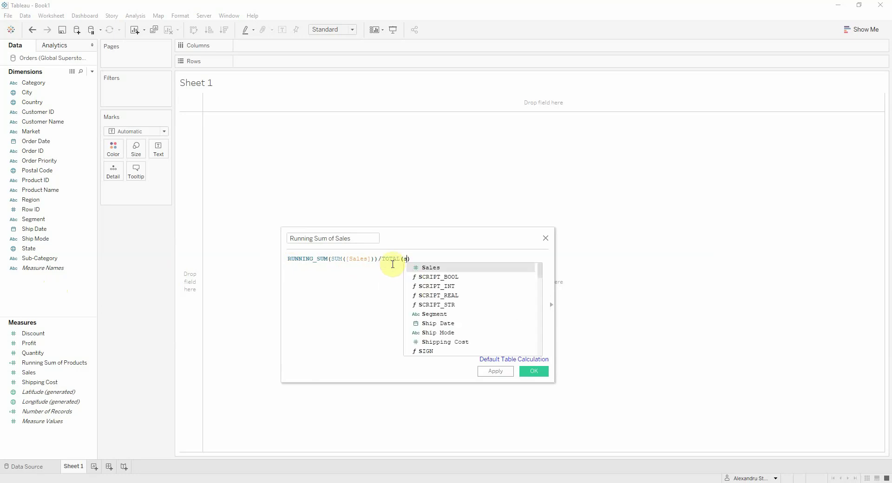
text(m([Sales])))
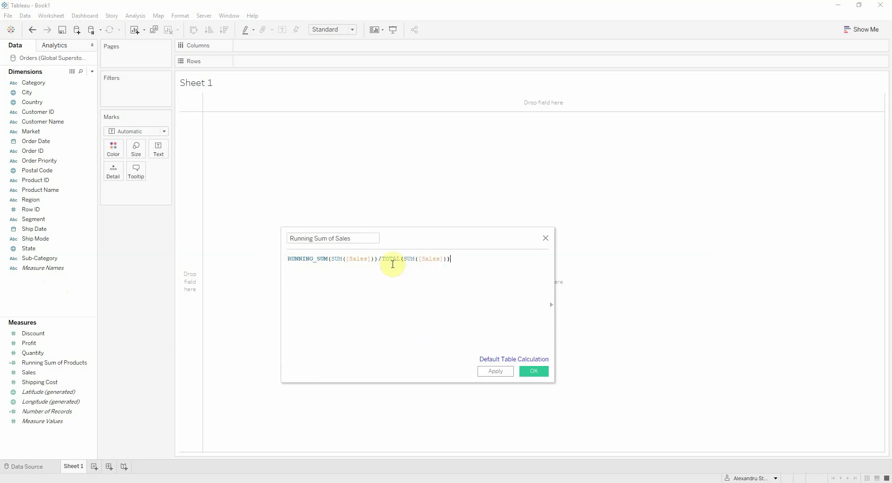
Rename the sales calculation to Percent Running Sum of Sales and save it
click(291, 237)
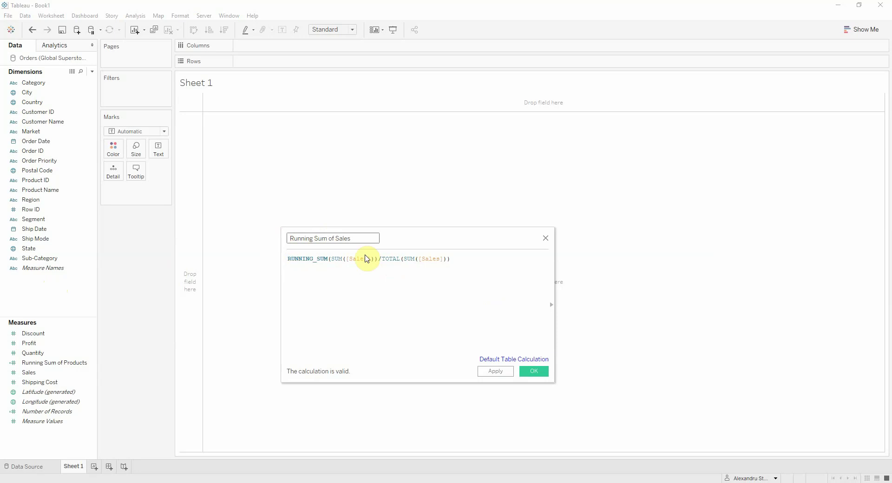
text(Percent)
click(532, 374)
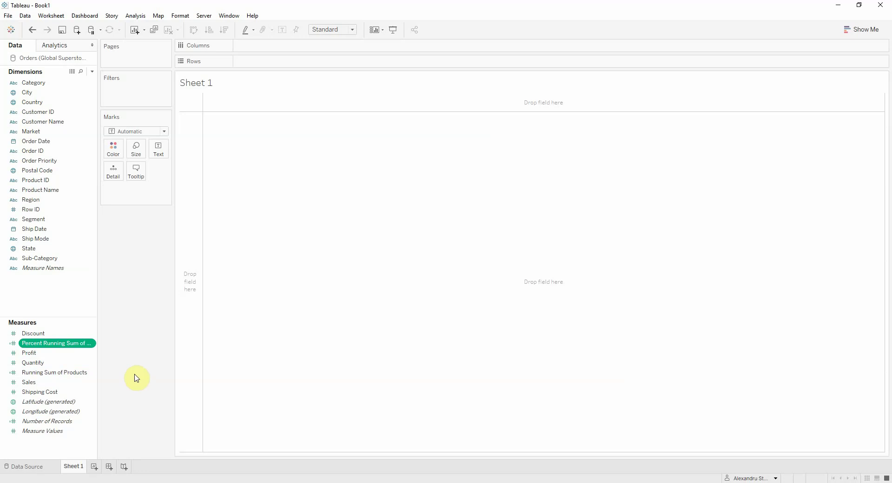
click(63, 307)
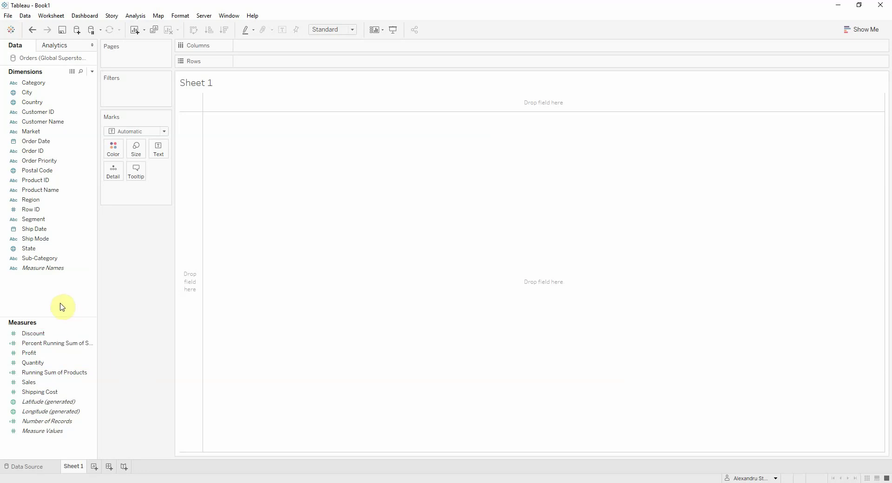
Start a set from Product Name that uses all members, and limit it to the top members by field
right_click(40, 193)
mouse_move(79, 259)
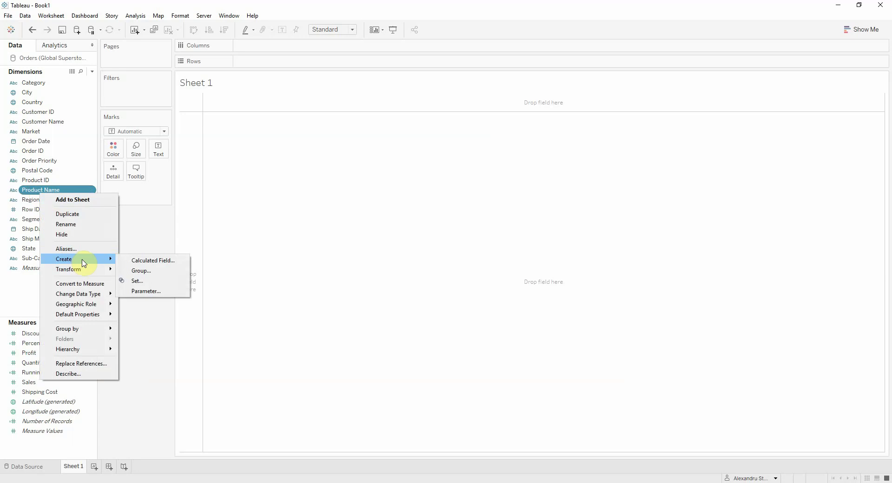
click(136, 282)
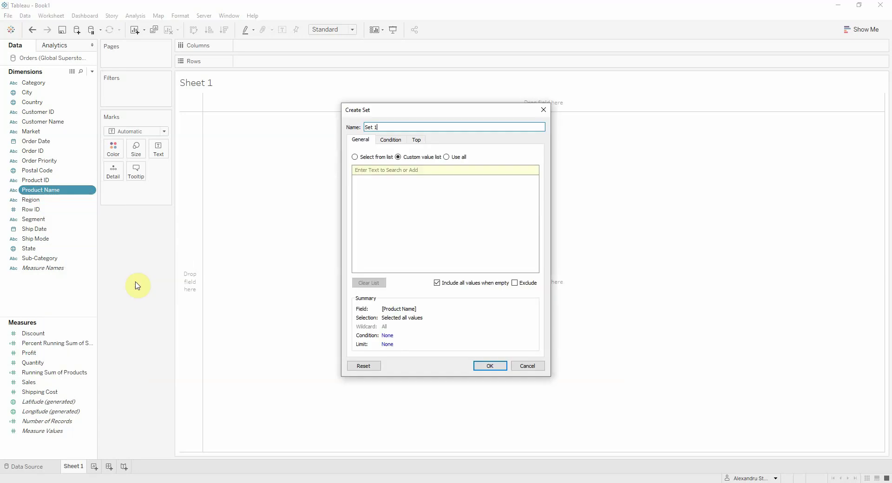
click(463, 157)
click(417, 140)
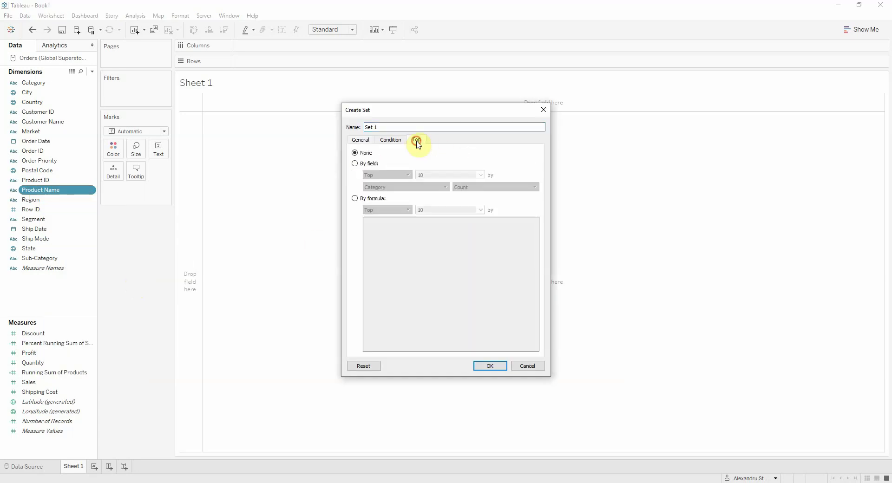
click(355, 163)
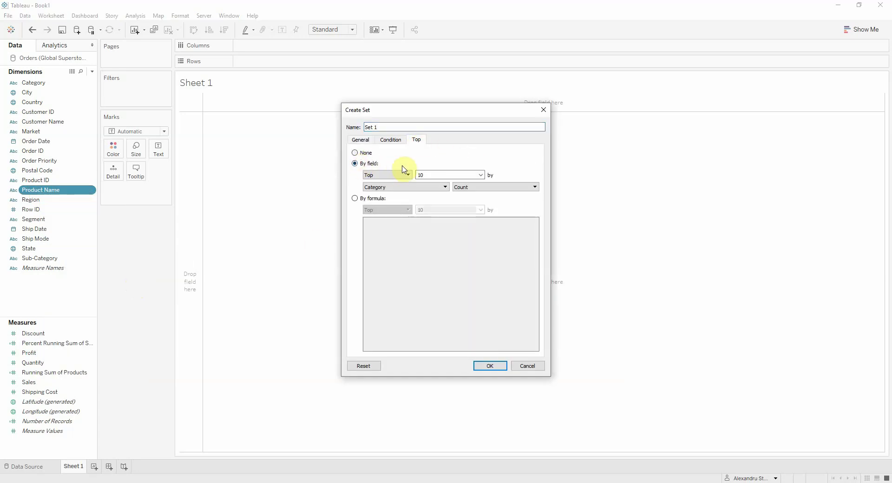
Create a parameter named Select Number of Products for the top limit, allowing all values, with a current value of 500
click(481, 176)
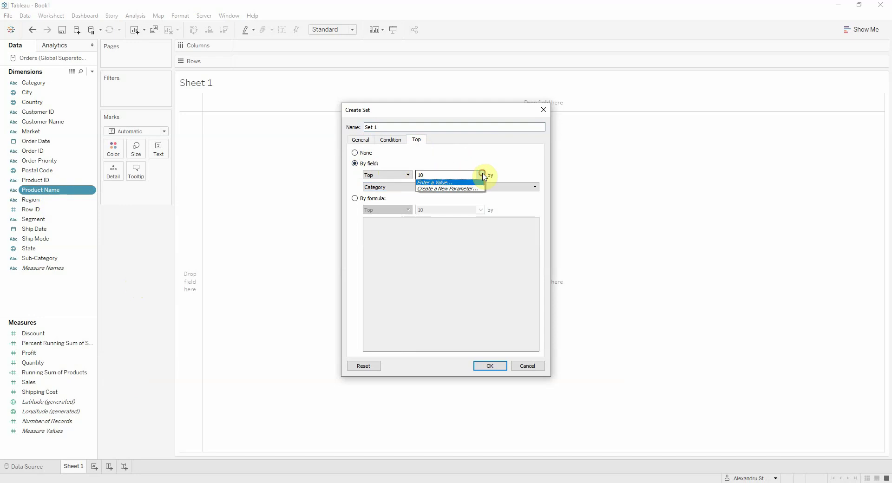
click(441, 189)
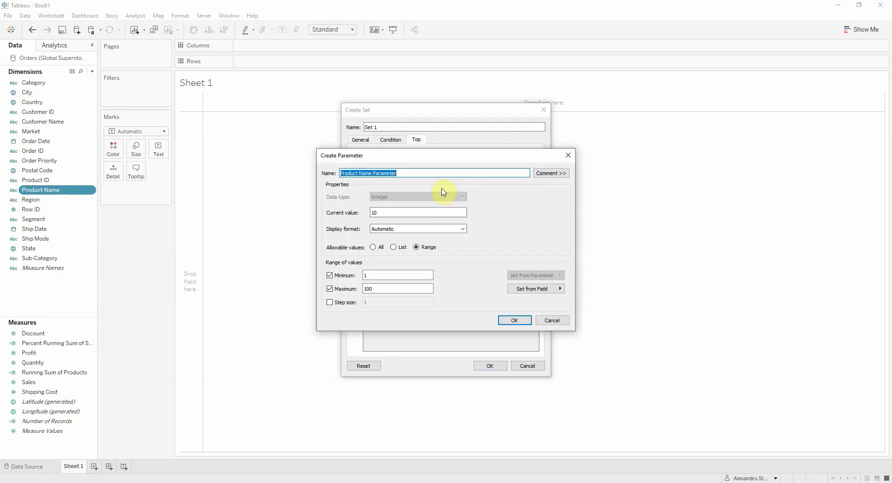
text(Select Number of Products)
click(376, 249)
click(386, 212)
drag(391, 212, 366, 213)
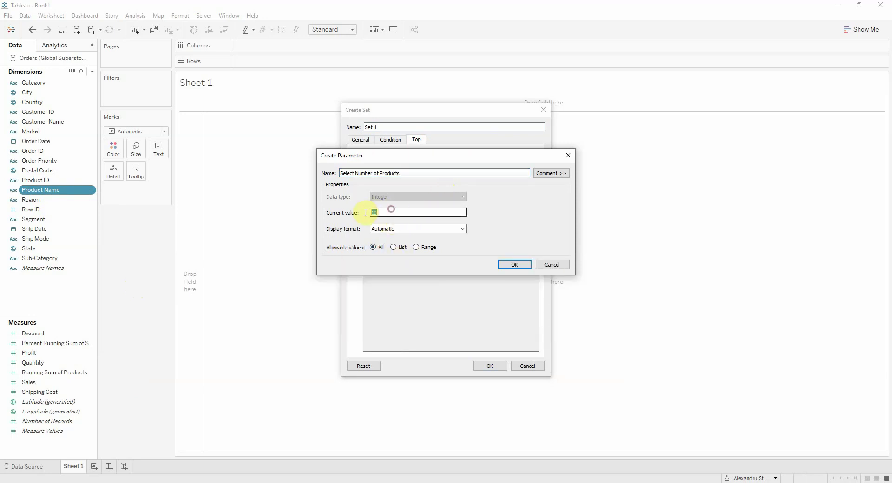
text(500)
click(514, 264)
Rank the set by the sum of Sales, name it Top N Products and save it
click(398, 187)
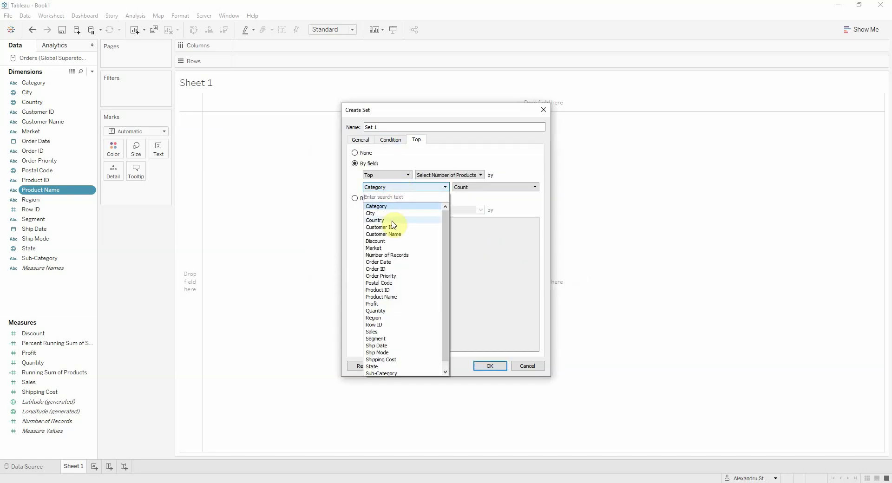
text(sales)
key(Return)
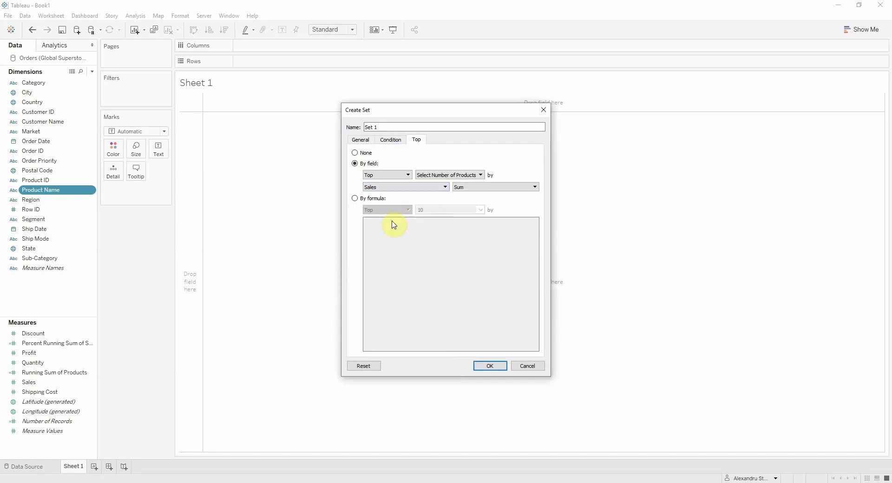
triple_click(392, 127)
text(Top N Products)
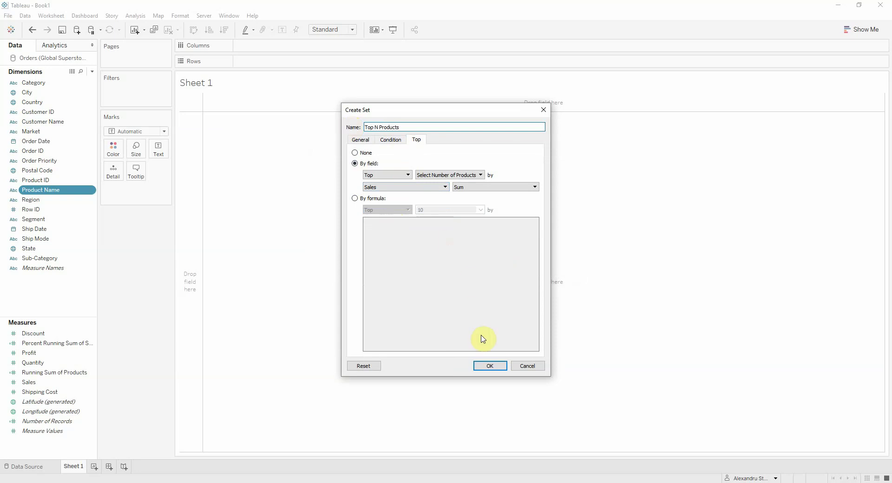
click(502, 367)
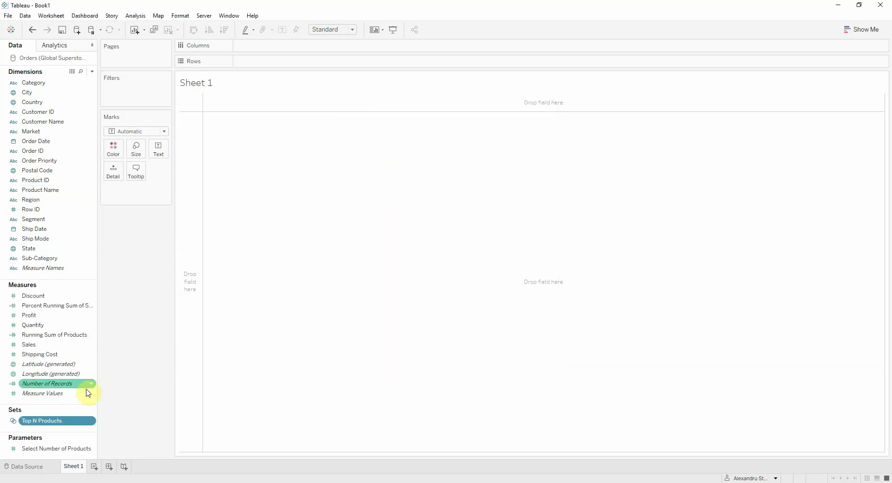
click(42, 423)
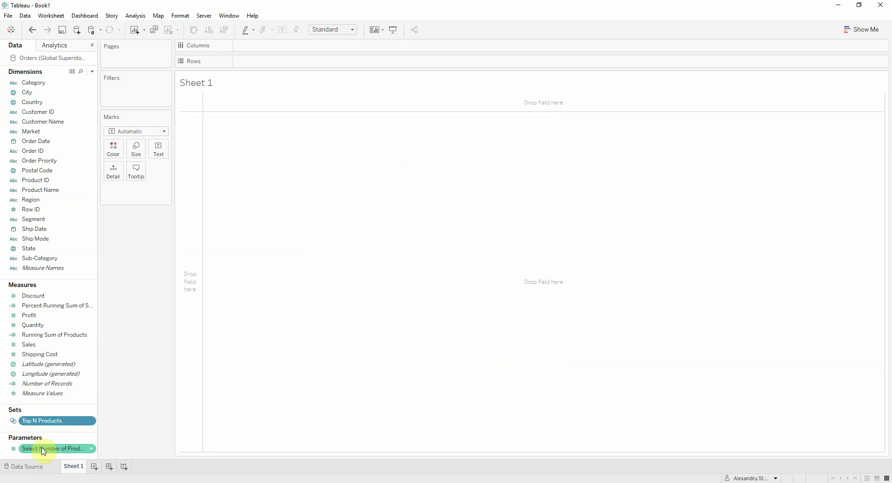
key(ctrl)
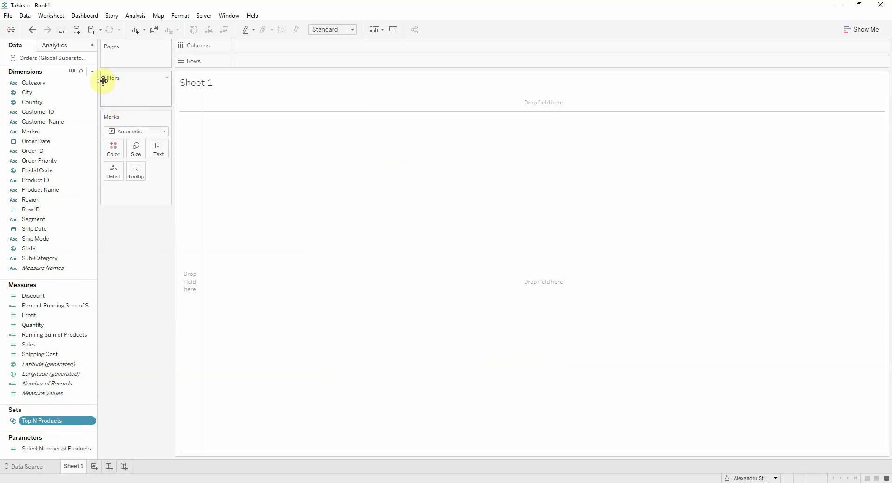
Start a new calculated field named Percent Sales Reference Line
click(93, 72)
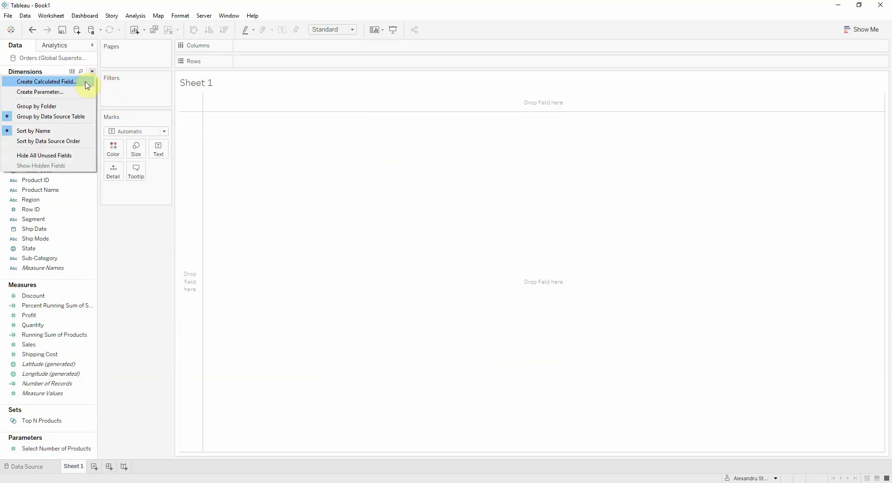
click(46, 82)
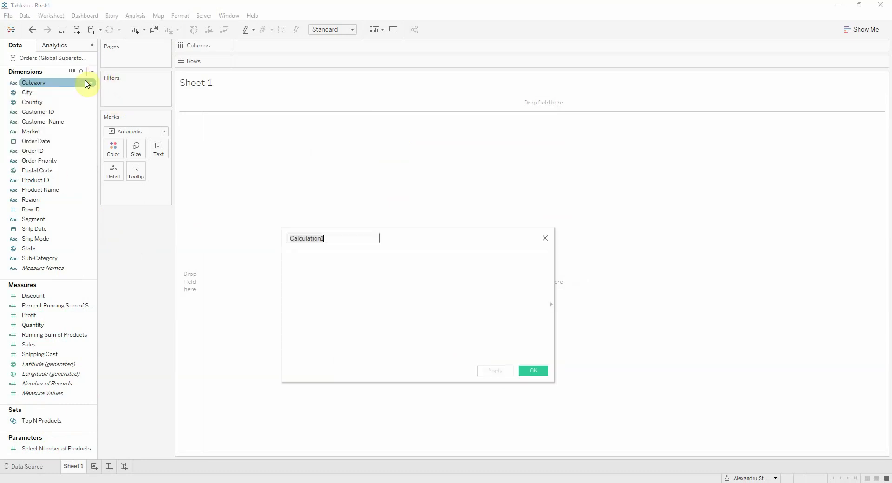
text(Sales Reference Line)
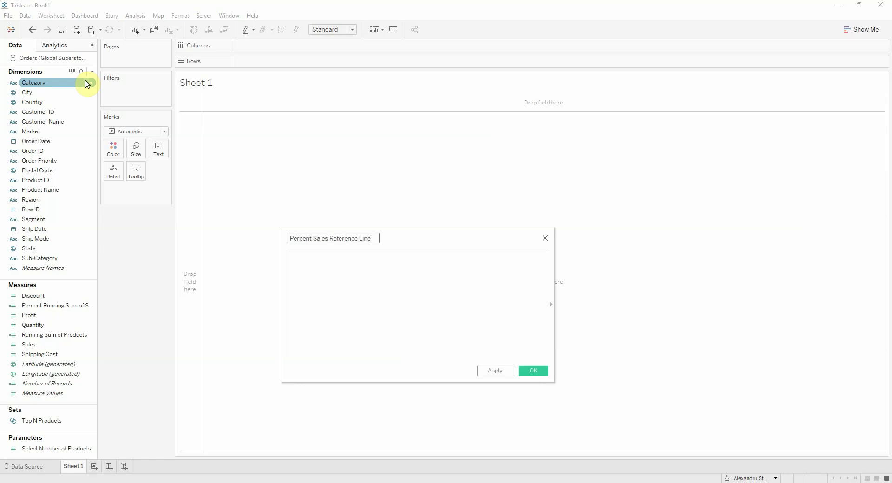
key(Tab)
Define the field as IF INDEX()=[Select Number of Products] then [Percent Running Sum of Sales] END and save it
text(IF ind)
key(Return)
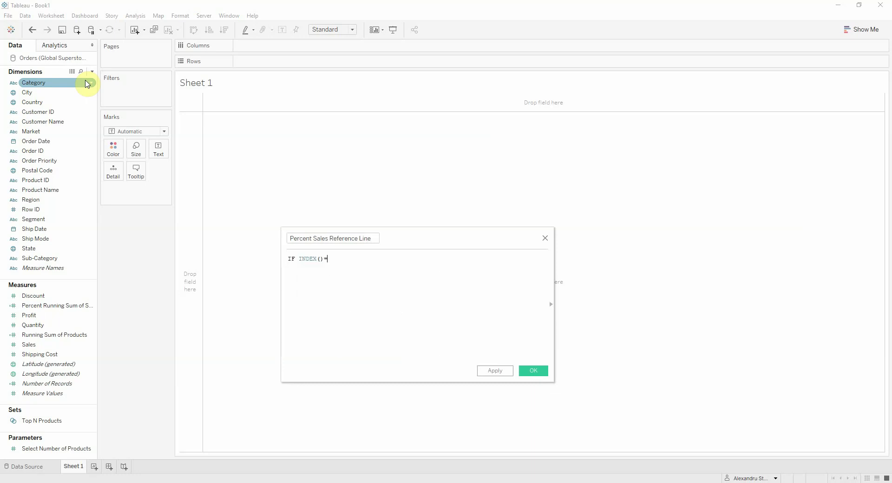
text(=sel)
key(Return)
text(then)
key(Return)
text(per)
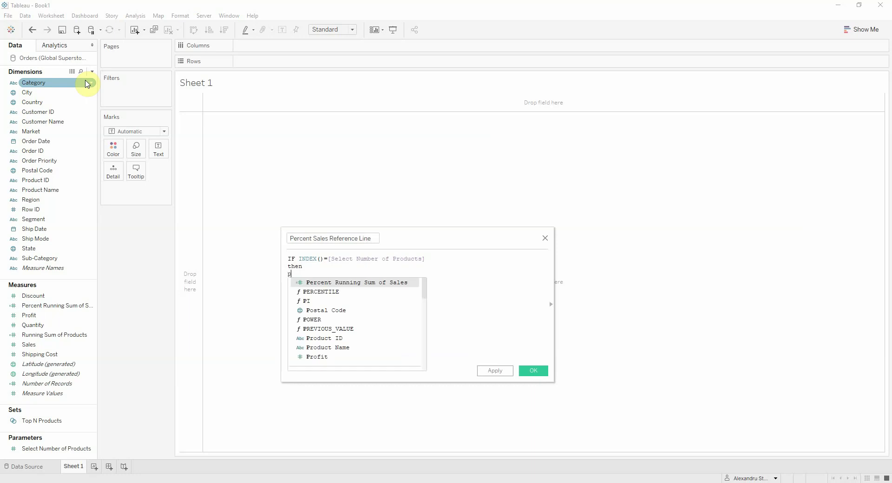
key(Return)
text(en)
key(Return)
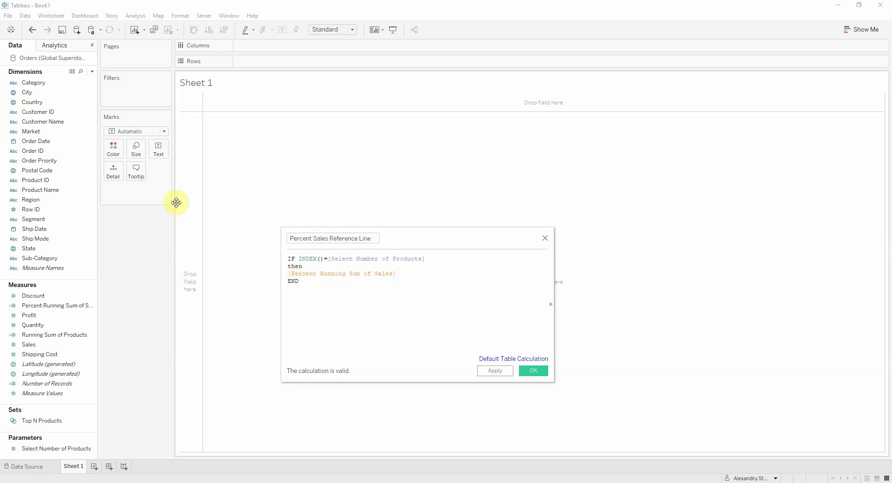
click(532, 371)
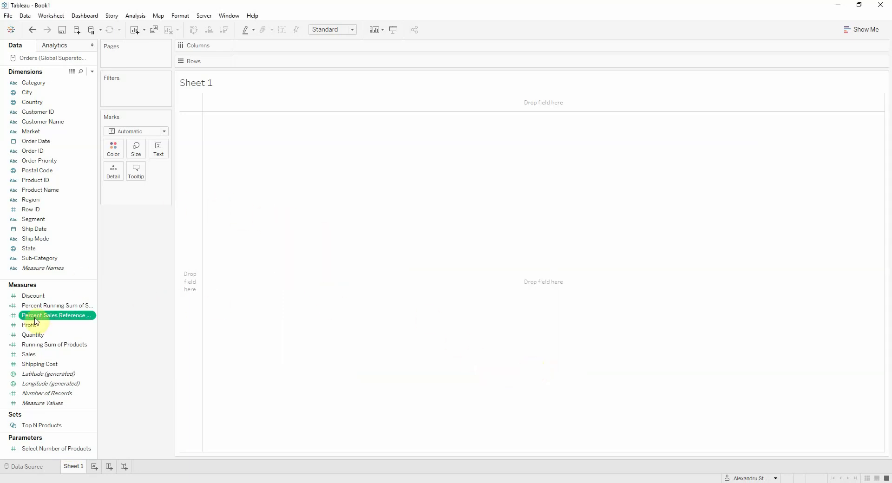
click(152, 287)
Add Product Name to the view as mark detail and color the marks by the Top N Products set
drag(41, 189, 123, 186)
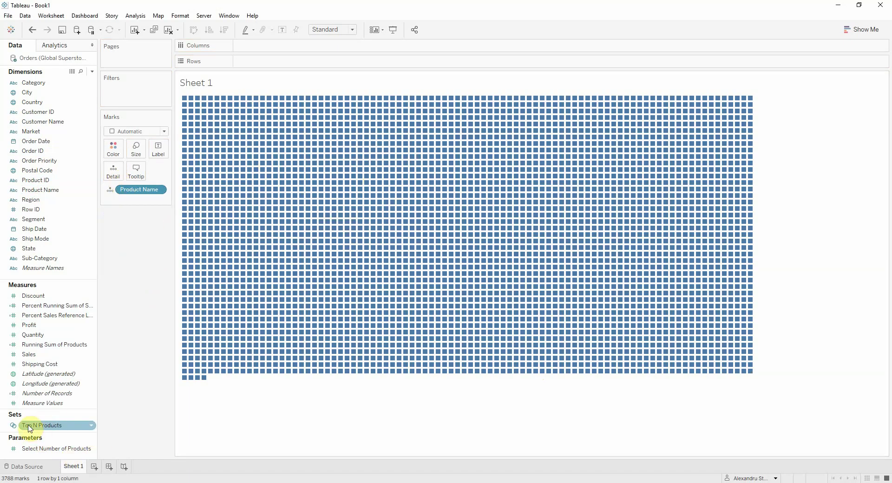
drag(36, 427, 113, 153)
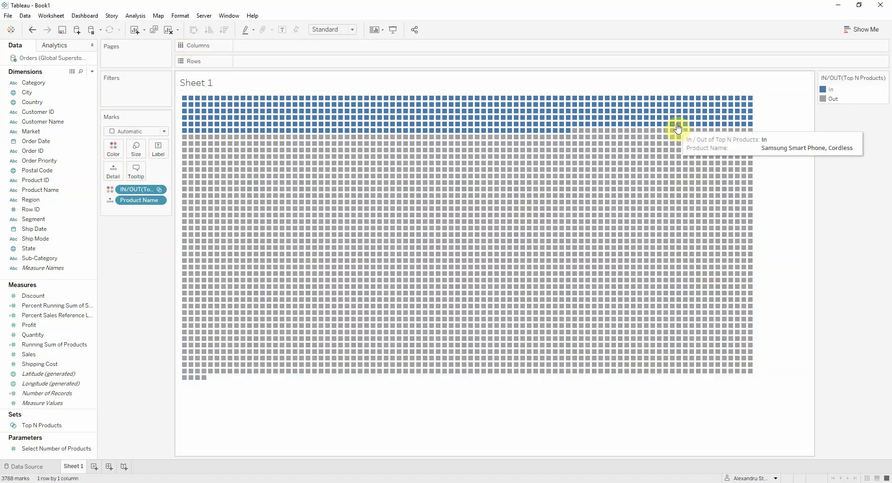
mouse_move(571, 136)
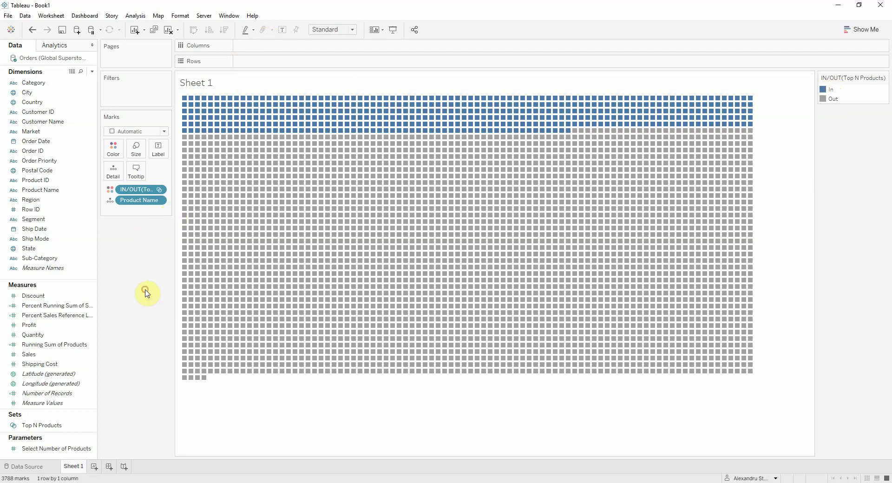
Place Running Sum of Products on Columns and Percent Running Sum of Sales on Rows
drag(51, 344, 269, 51)
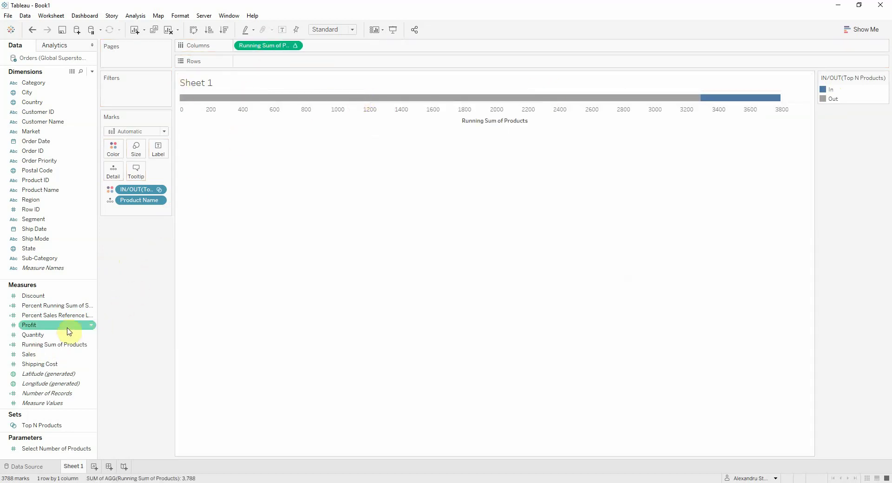
drag(45, 309, 303, 70)
mouse_move(372, 113)
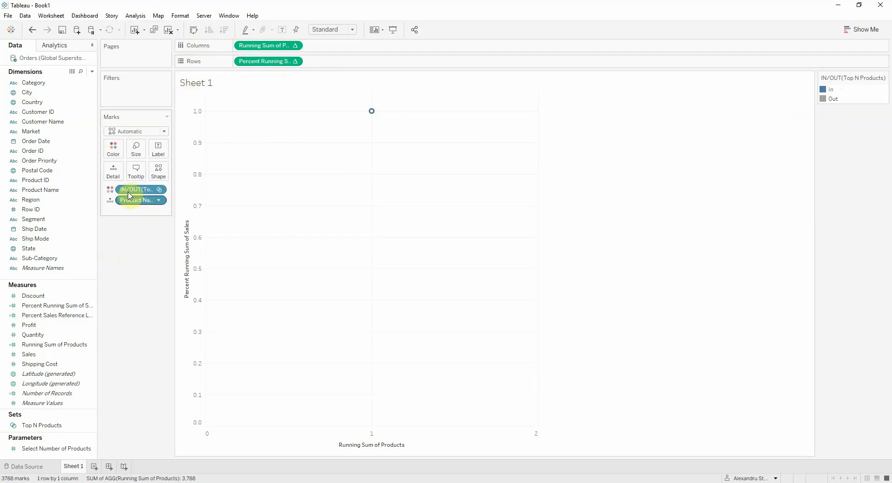
Compute Percent Running Sum of Sales using specific dimensions, with Product Name ordered above In / Out of Top N Products
right_click(274, 62)
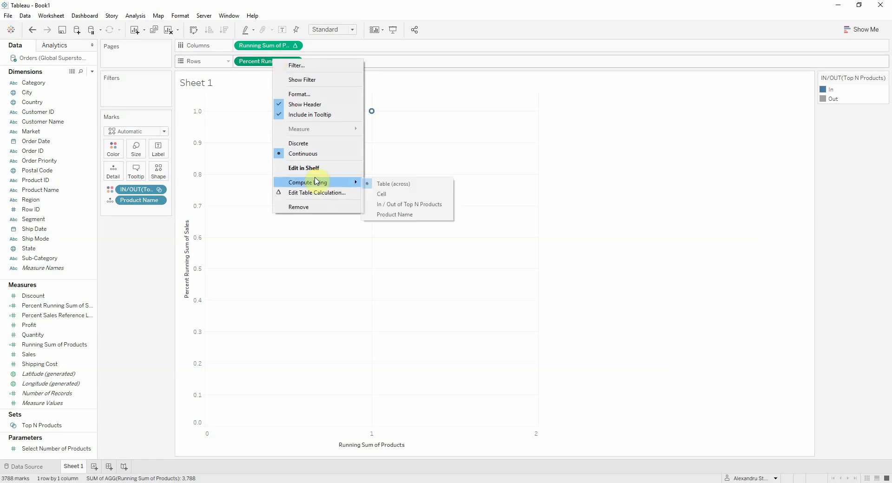
click(319, 194)
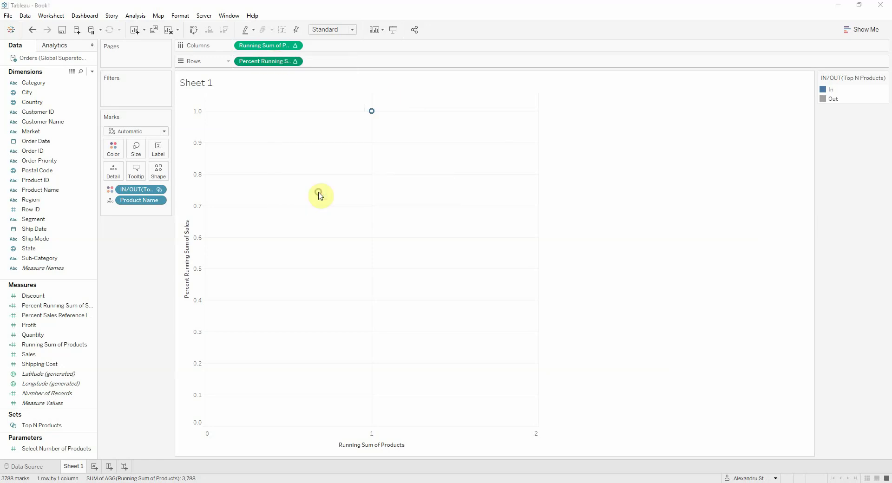
click(269, 267)
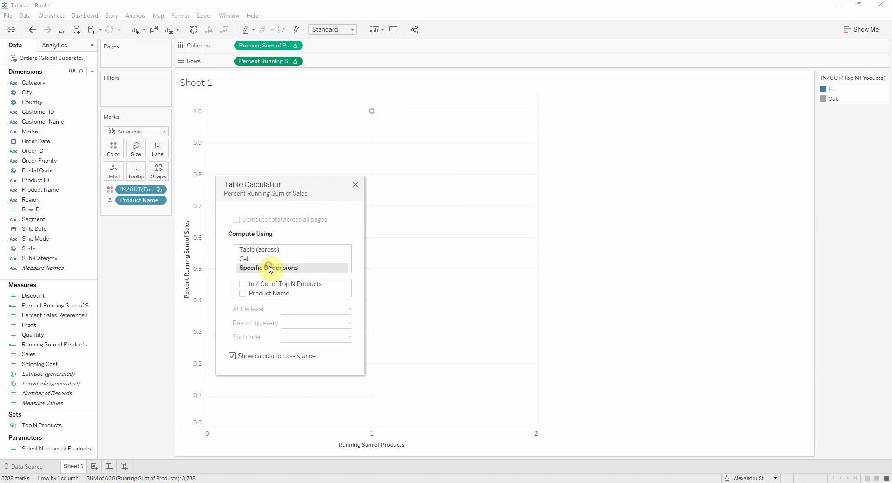
click(242, 284)
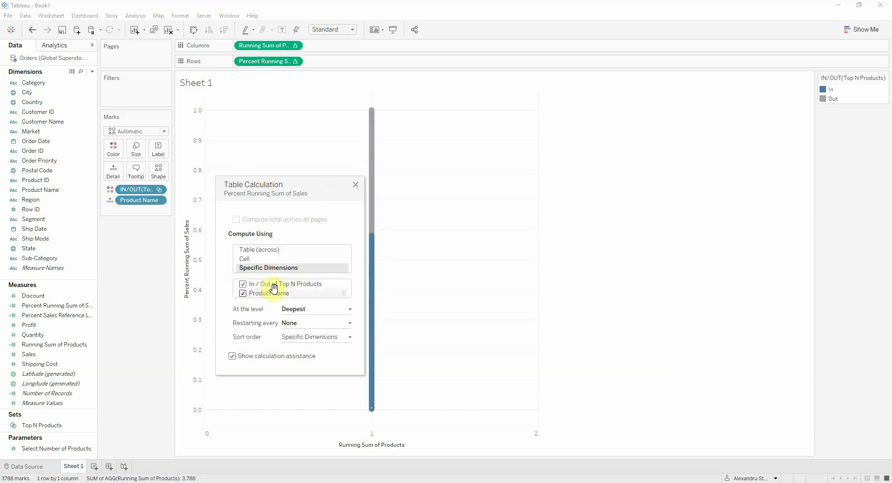
drag(260, 294, 263, 281)
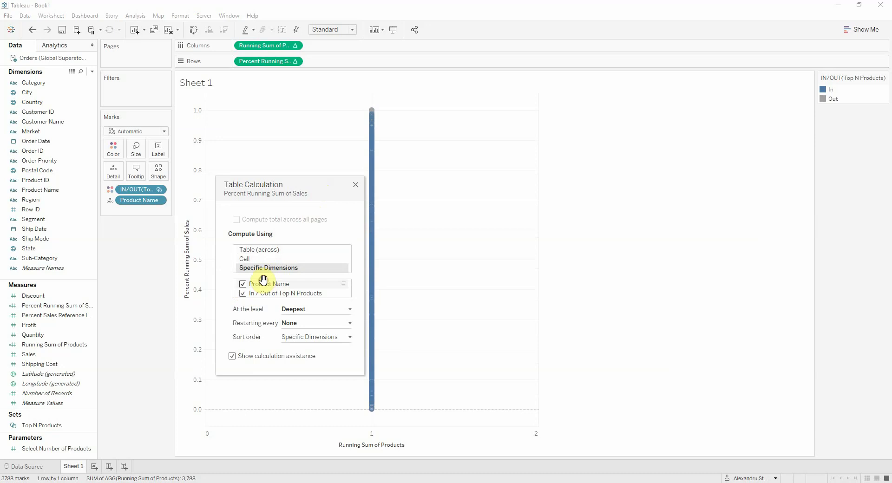
click(355, 184)
Compute Running Sum of Products using specific dimensions, with Product Name ordered above In / Out of Top N Products
right_click(278, 46)
click(310, 182)
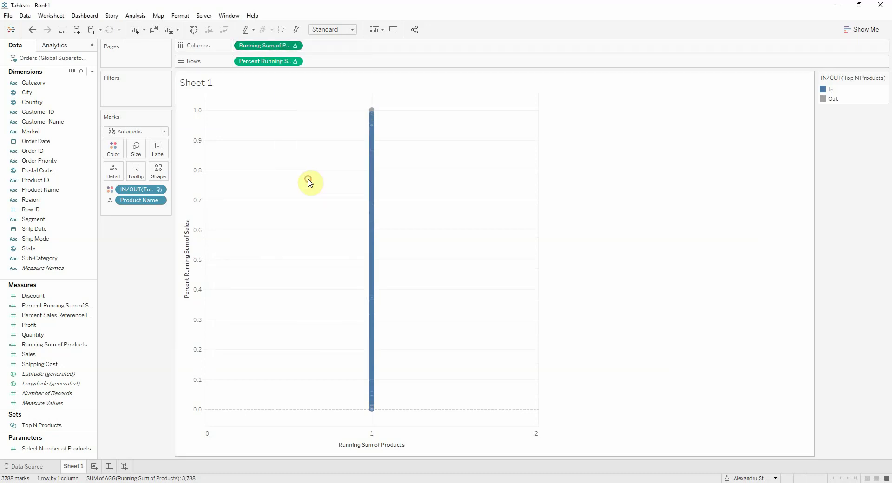
click(253, 255)
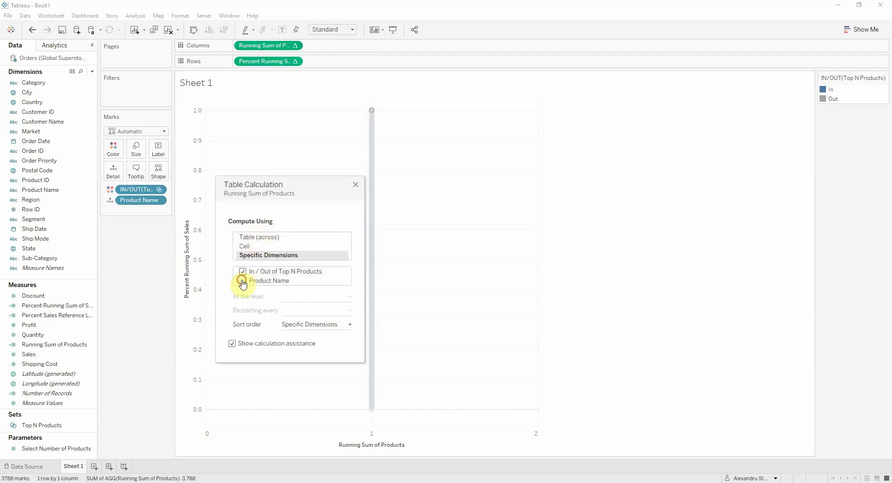
click(242, 281)
drag(247, 280, 251, 271)
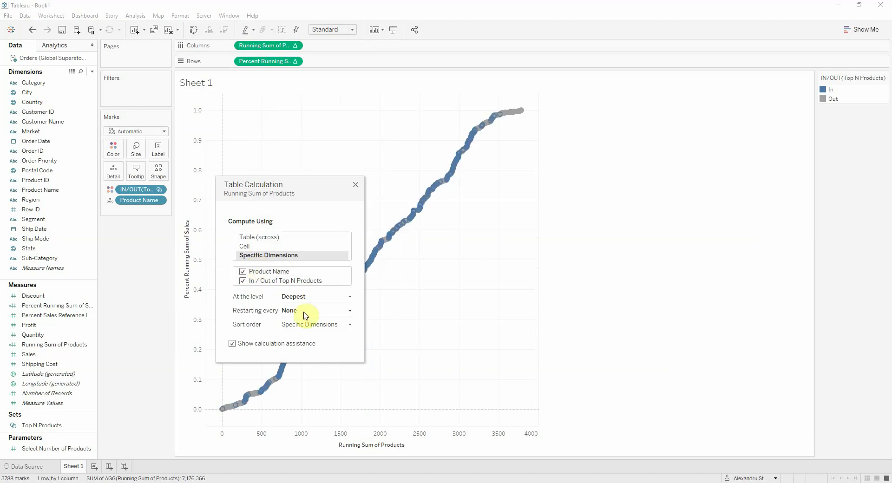
click(356, 184)
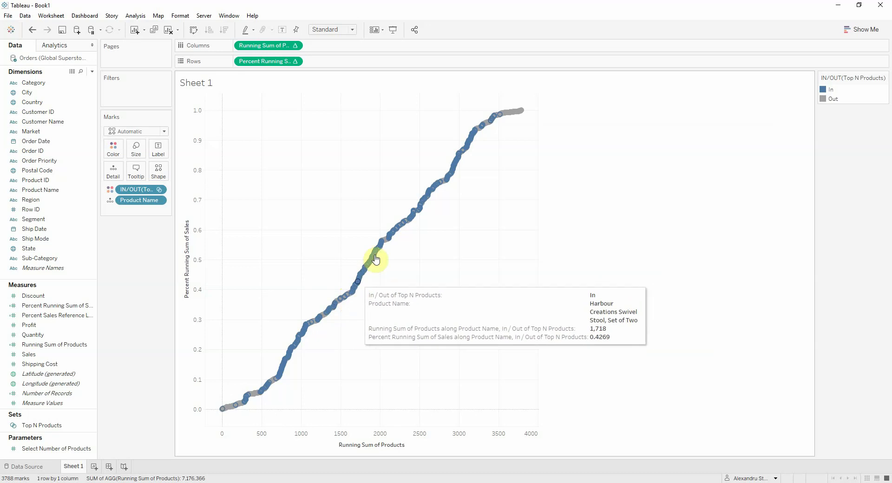
Sort Product Name by the field Sales in descending order, aggregated as Sum
right_click(132, 203)
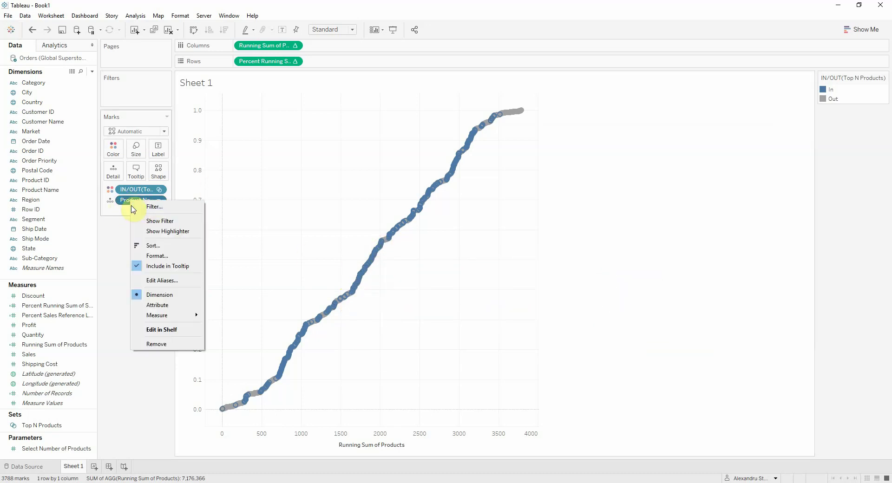
click(152, 246)
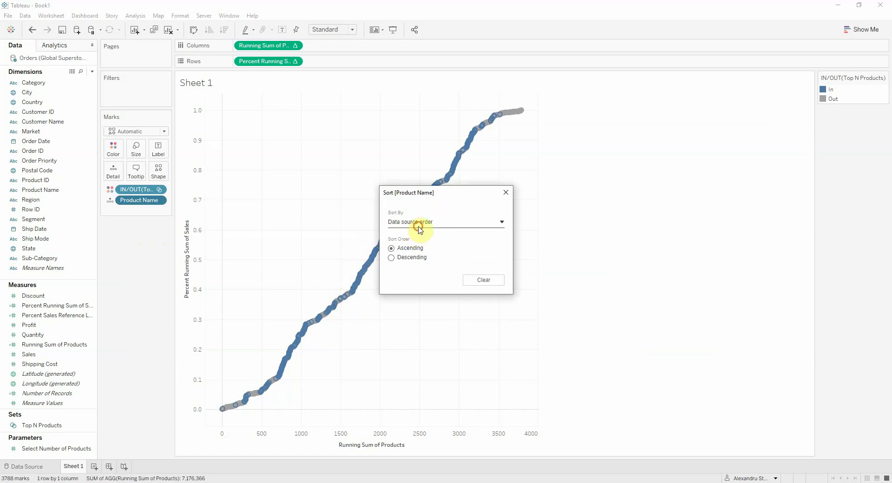
click(419, 228)
click(405, 253)
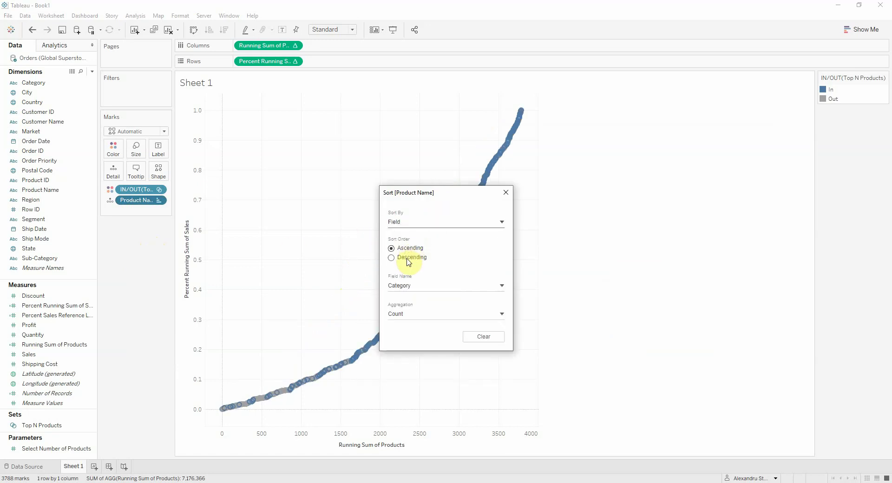
click(404, 287)
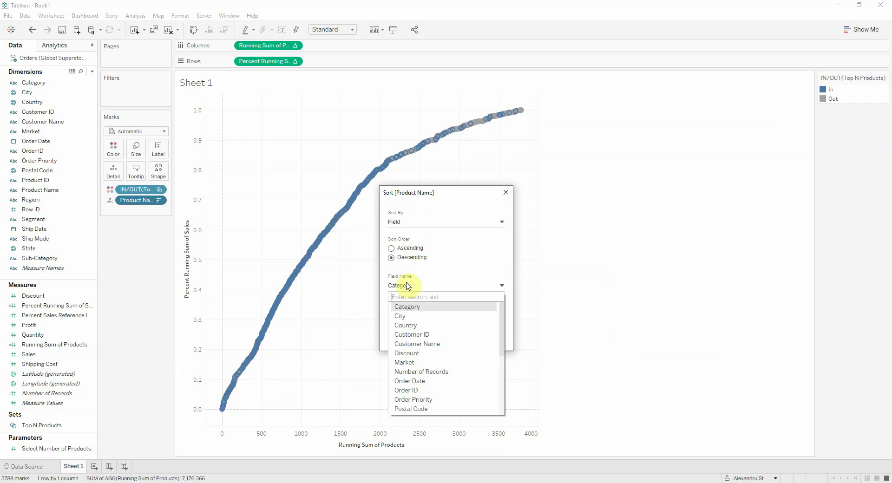
text(sales)
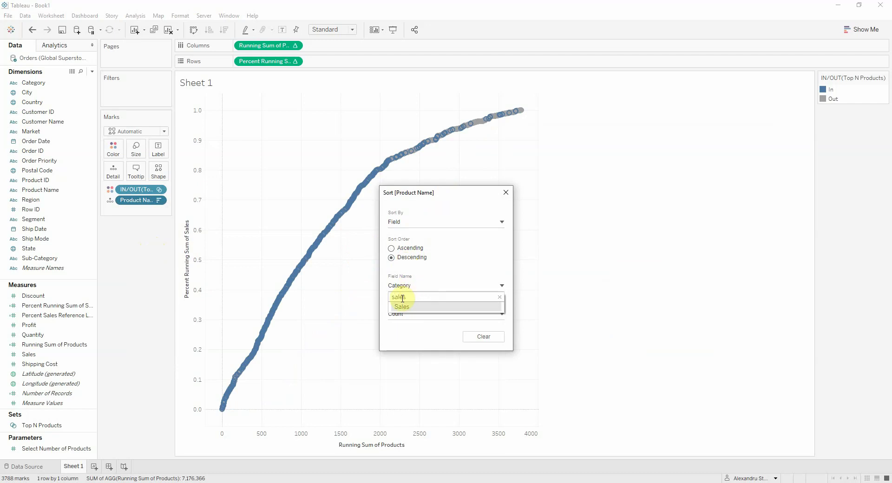
click(408, 308)
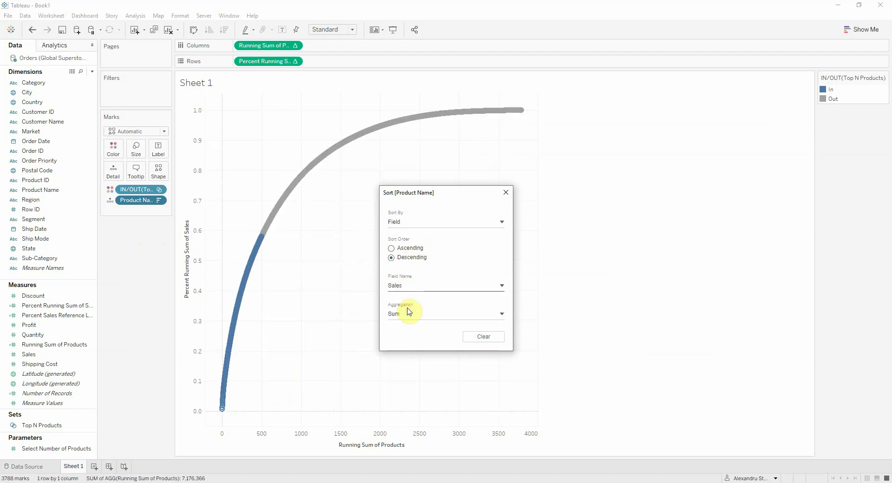
click(512, 198)
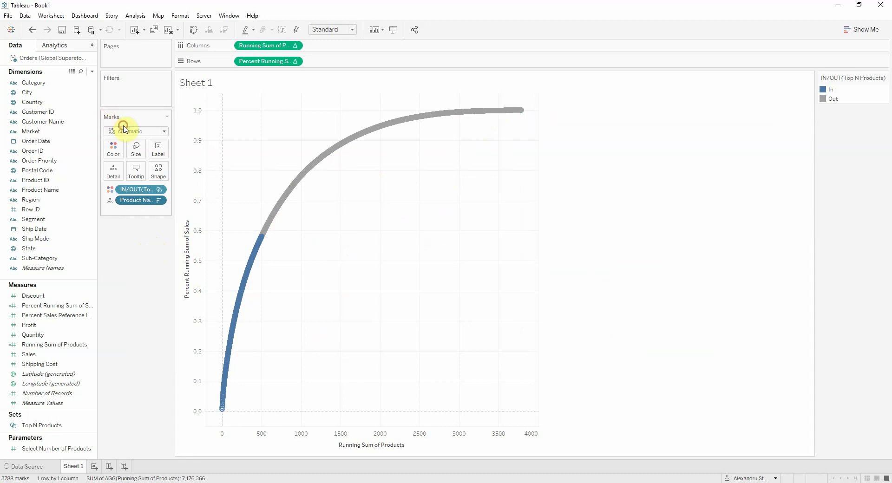
Change the mark type to Area and fit the chart to Entire View
click(139, 131)
click(136, 174)
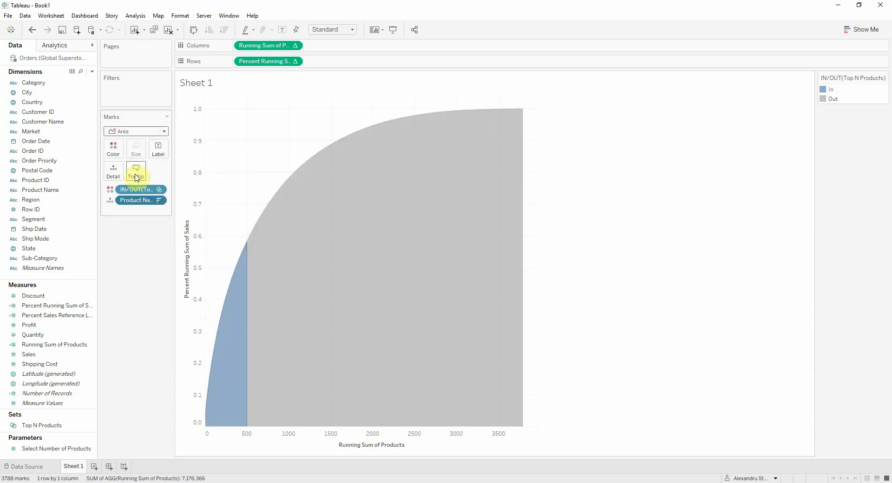
click(348, 31)
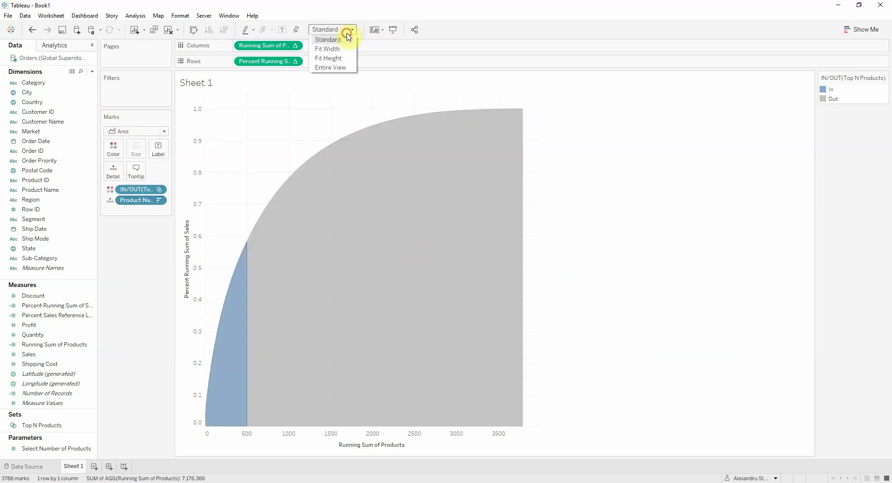
click(344, 66)
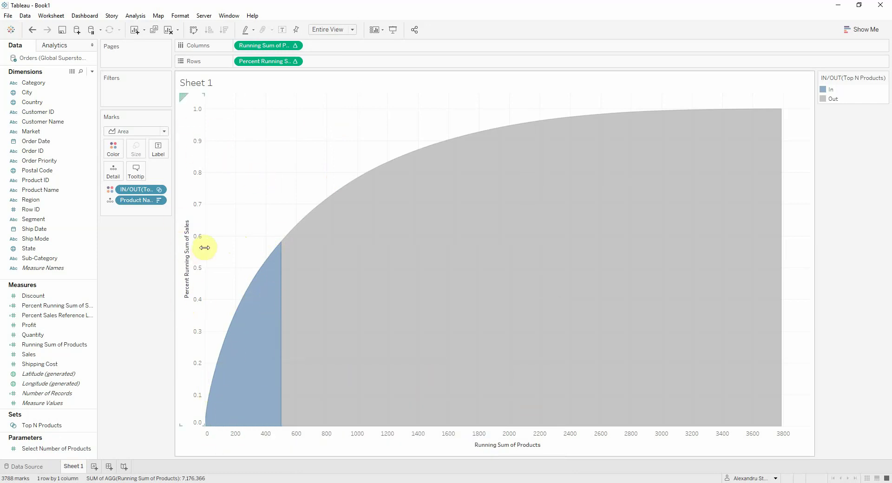
click(250, 170)
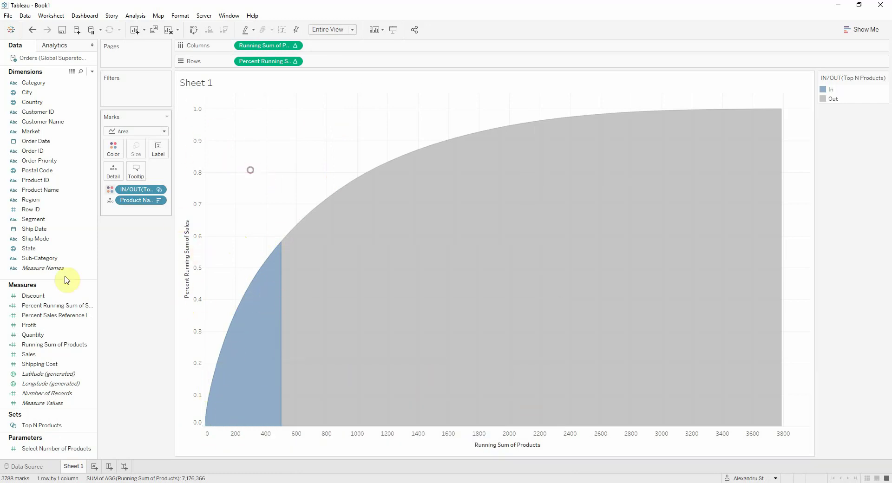
Add an entire-table reference line on the Running Sum of Products axis at the Select Number of Products parameter, labelled with its value
click(71, 48)
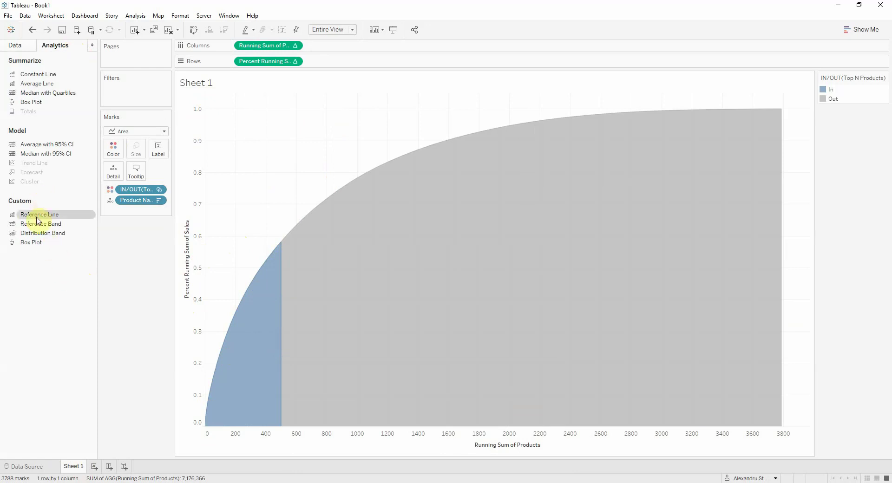
drag(29, 218, 264, 139)
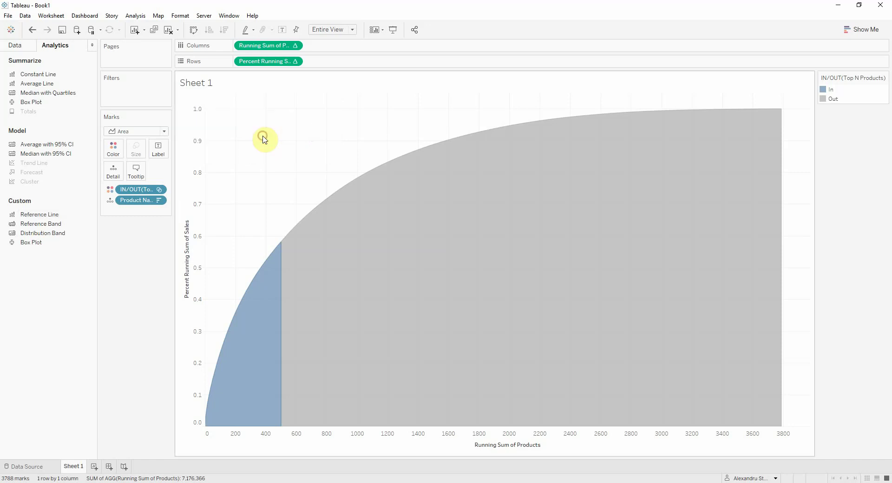
click(463, 213)
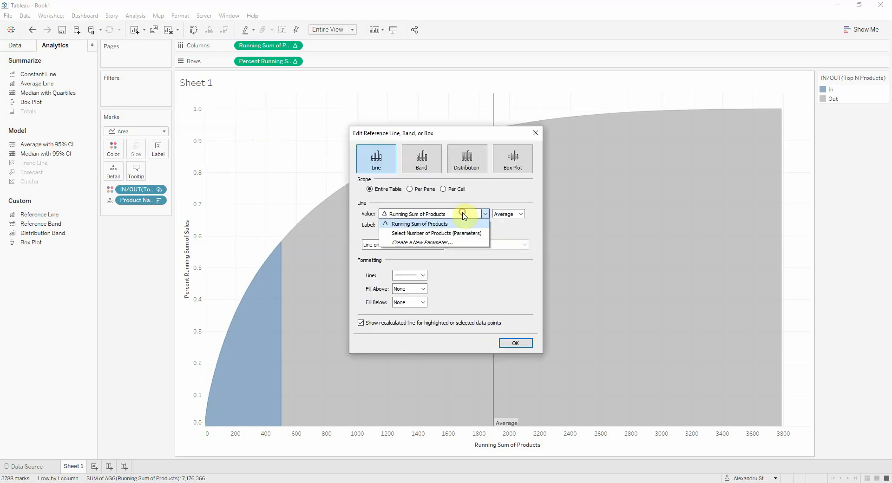
click(418, 233)
click(438, 228)
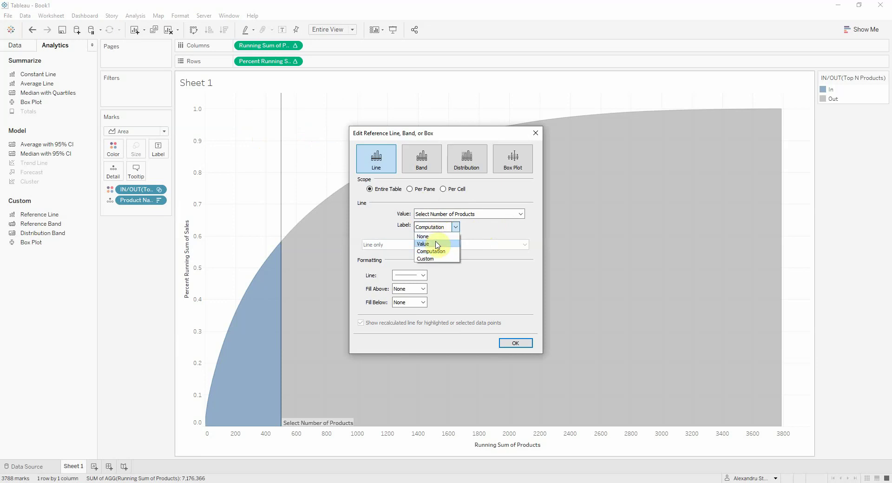
click(433, 244)
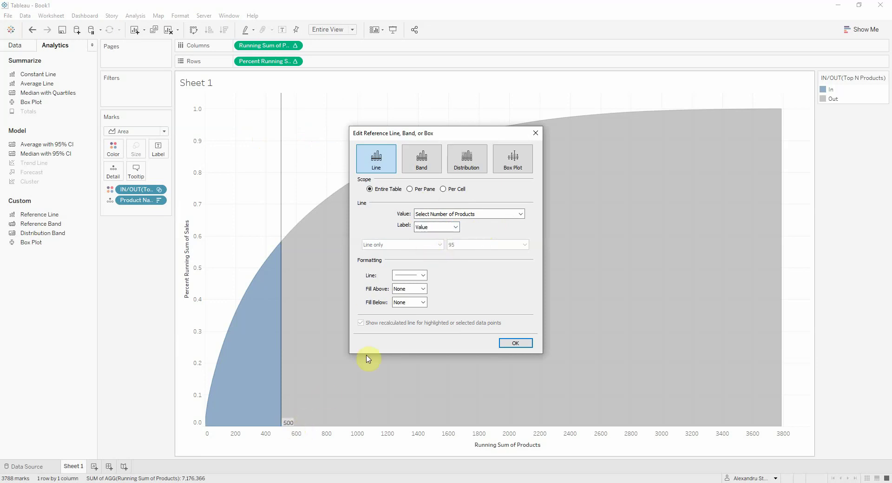
click(519, 343)
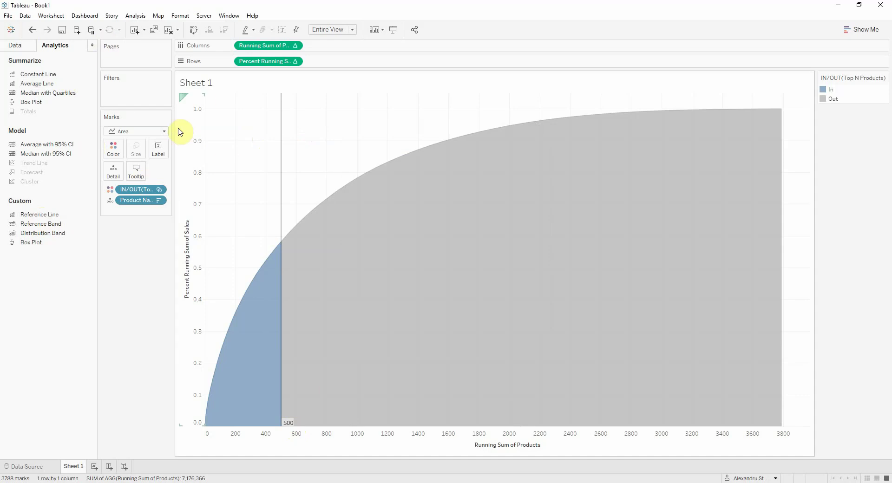
Add Percent Sales Reference Line to the marks as detail, computed using specific dimensions Product Name, then In / Out of Top N Products
click(21, 46)
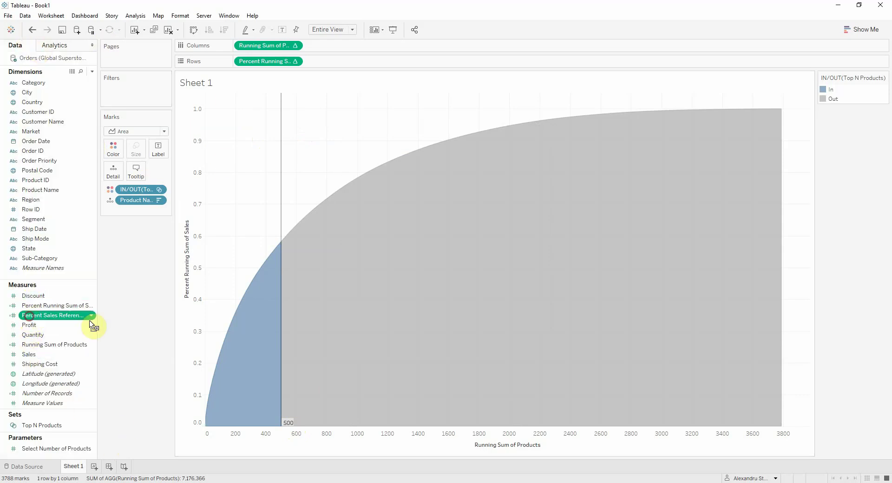
drag(90, 316, 125, 214)
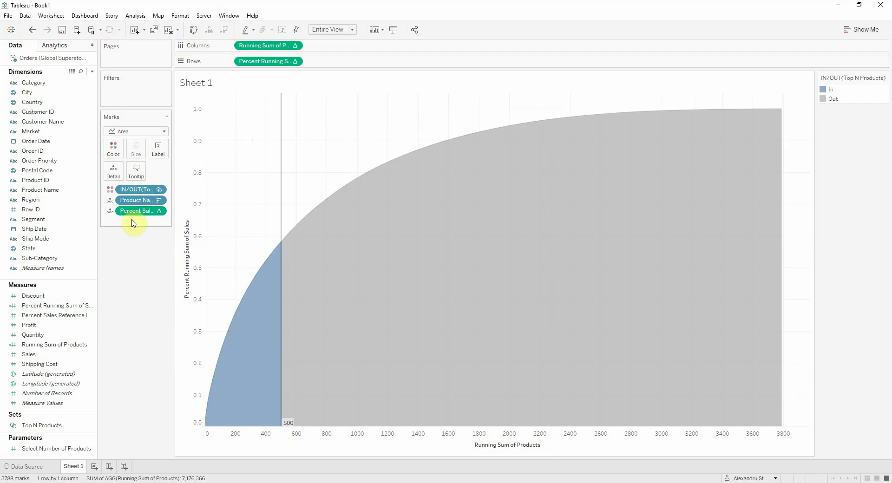
right_click(138, 212)
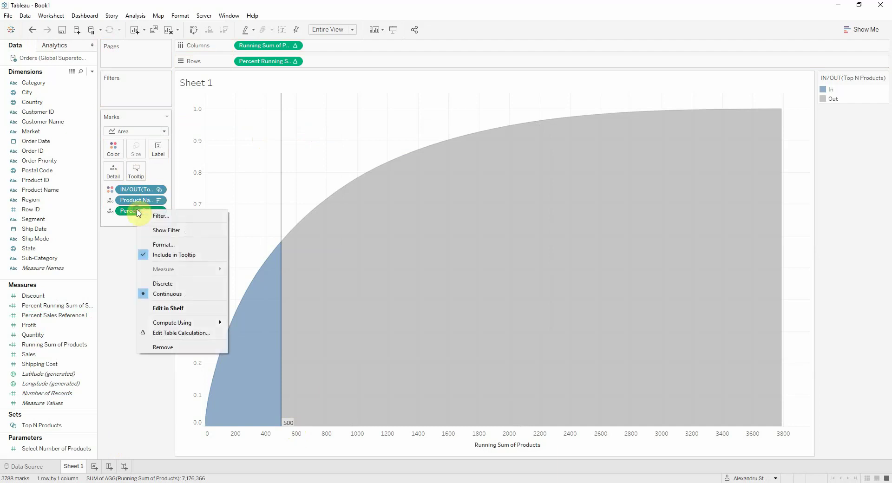
click(165, 334)
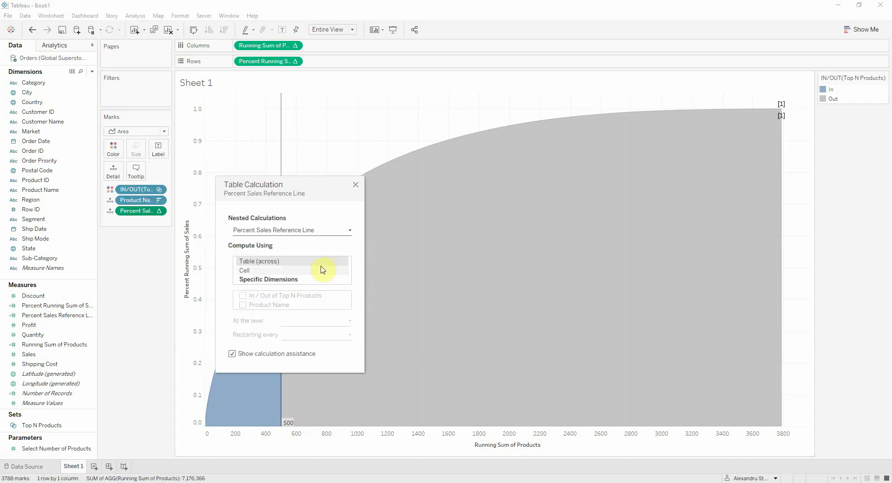
click(266, 279)
drag(253, 304, 261, 291)
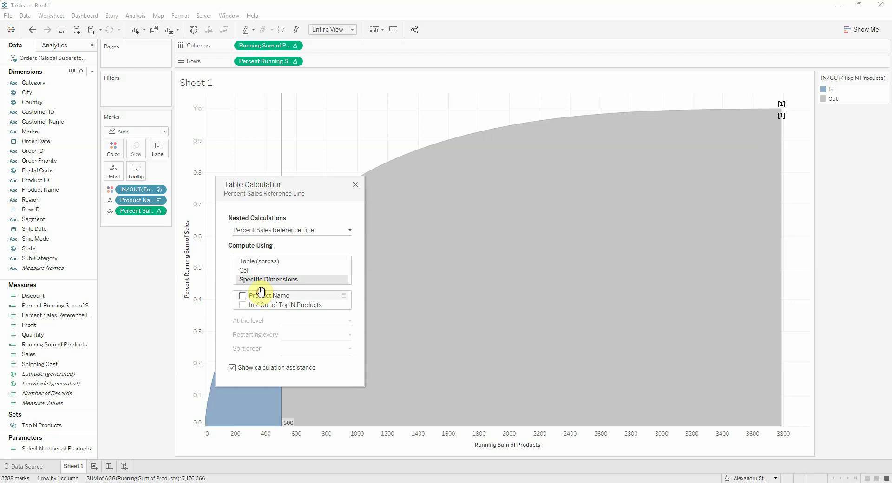
click(242, 305)
Check the compute settings of the nested Percent Running Sum of Sales calculation within Percent Sales Reference Line
click(279, 230)
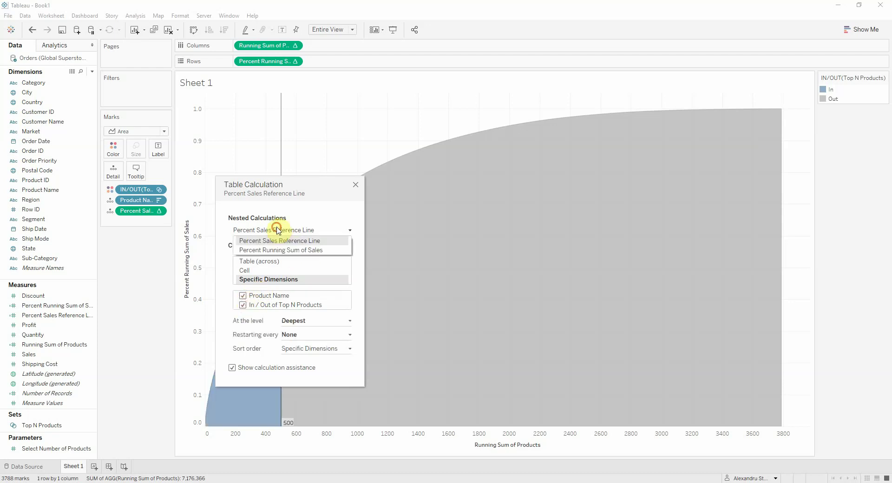
click(272, 249)
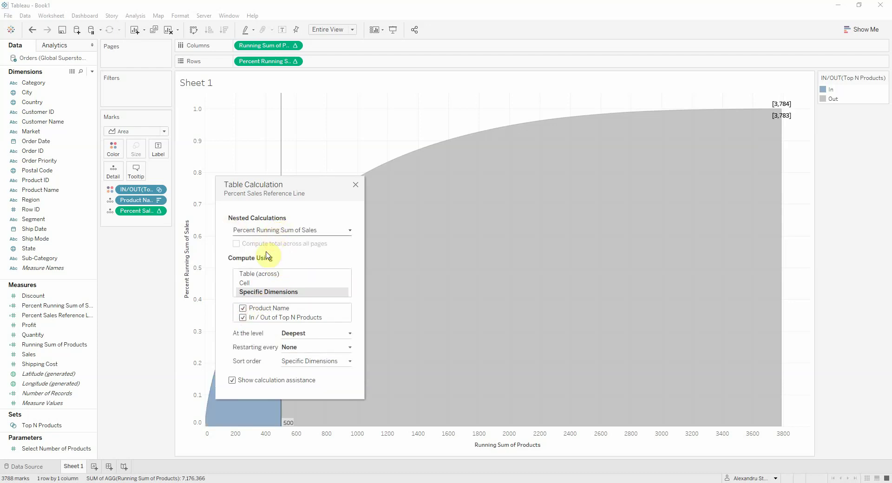
click(286, 230)
click(288, 239)
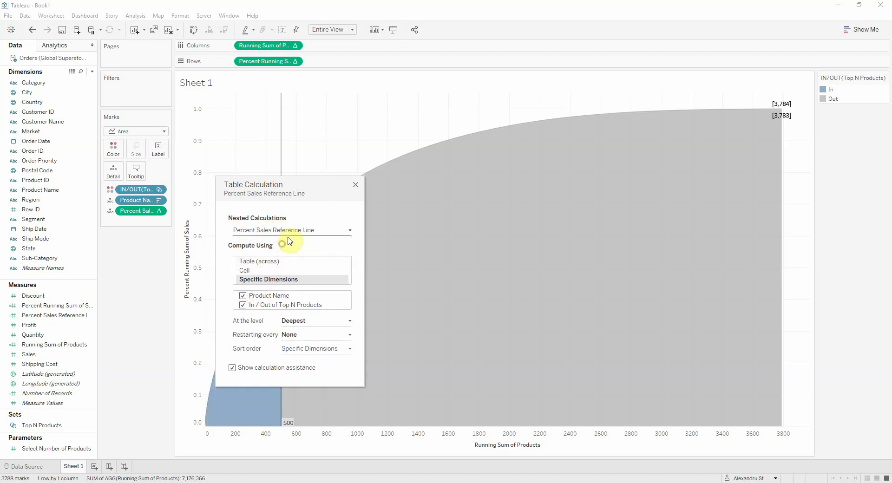
click(357, 189)
Add an entire-table average reference line for Percent Sales Reference Line on the Percent Running Sum of Sales axis, labelled by value, without the recalculated line
click(74, 47)
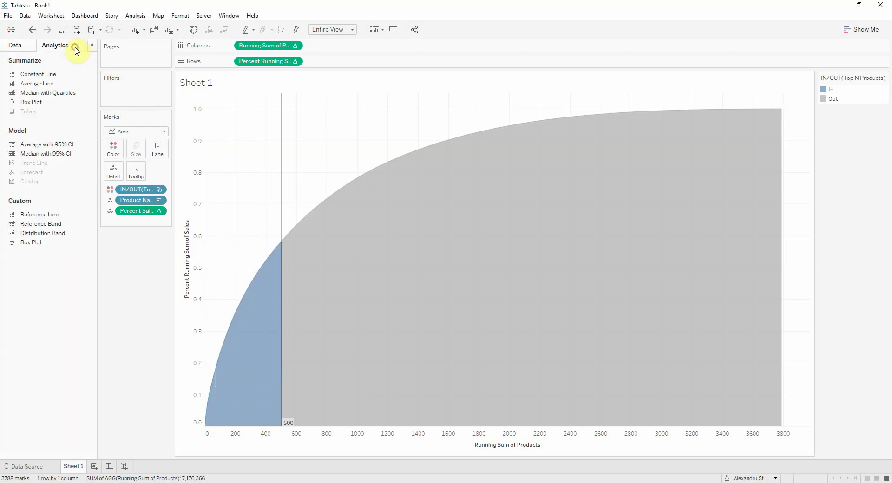
drag(33, 212, 257, 151)
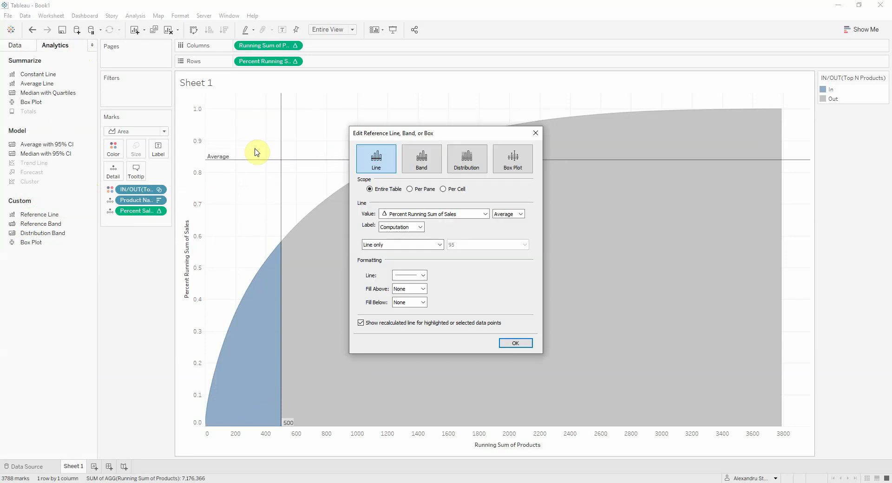
click(413, 215)
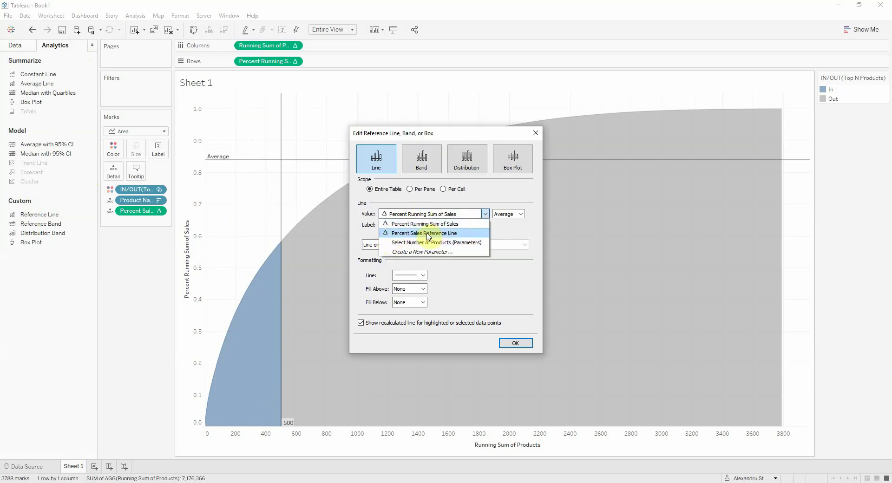
click(432, 234)
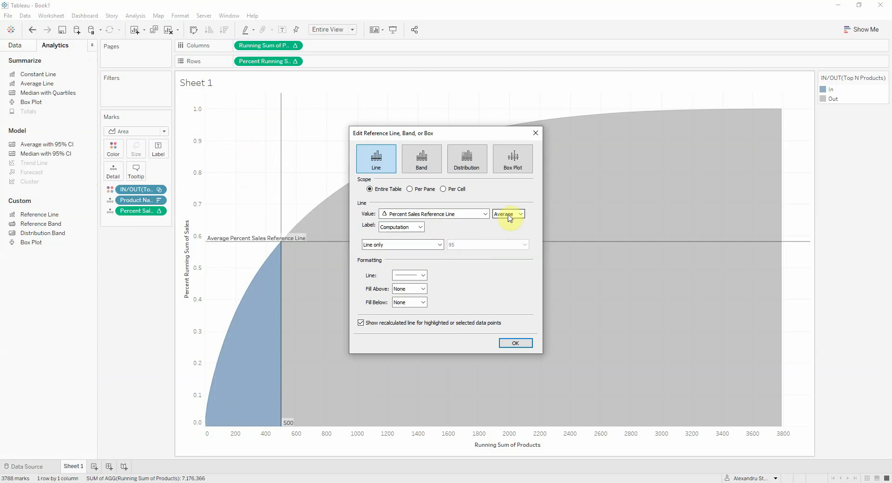
click(402, 231)
click(396, 238)
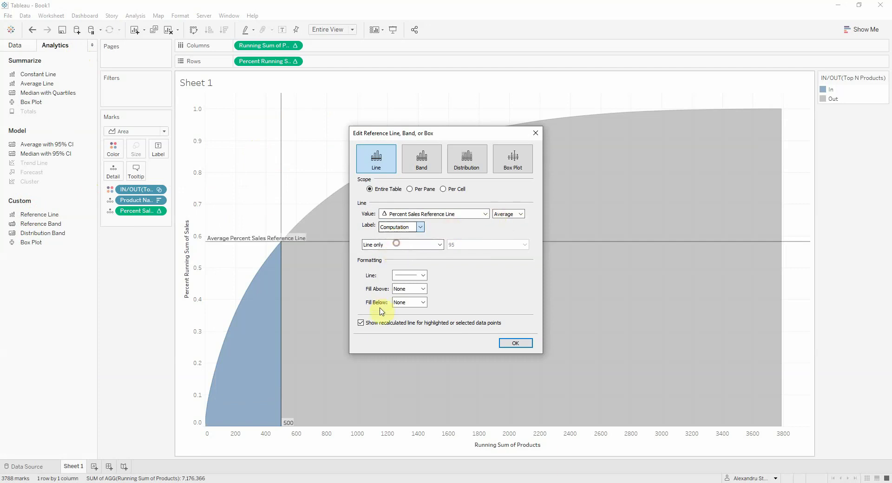
click(382, 324)
click(525, 343)
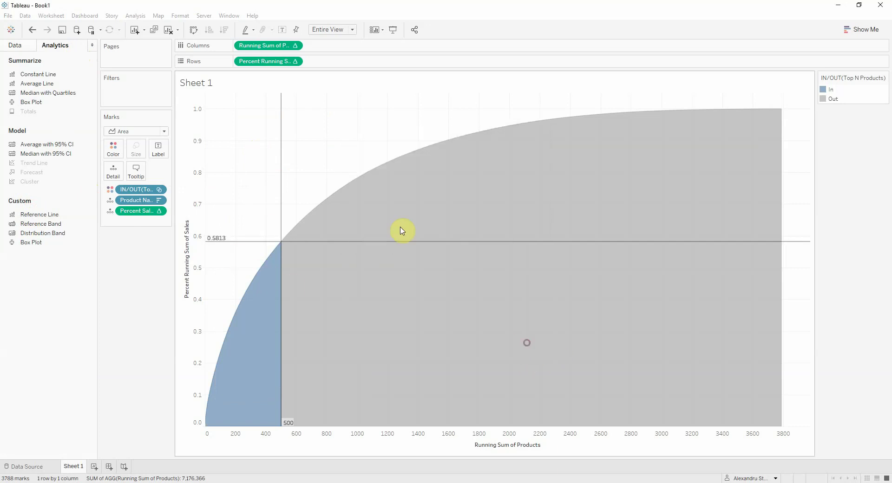
Set the default number format of Percent Running Sum of Sales and Percent Sales Reference Line to Percentage with 2 decimal places
click(28, 45)
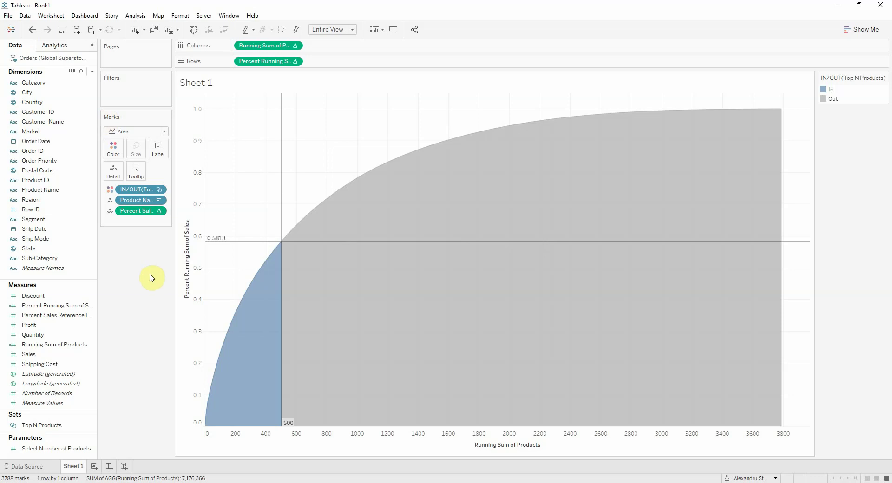
click(33, 305)
ctrl+click(37, 316)
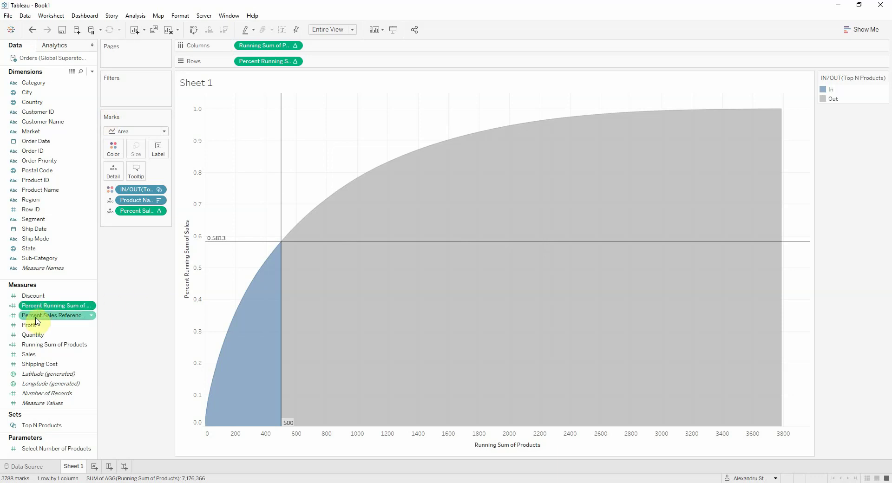
right_click(36, 318)
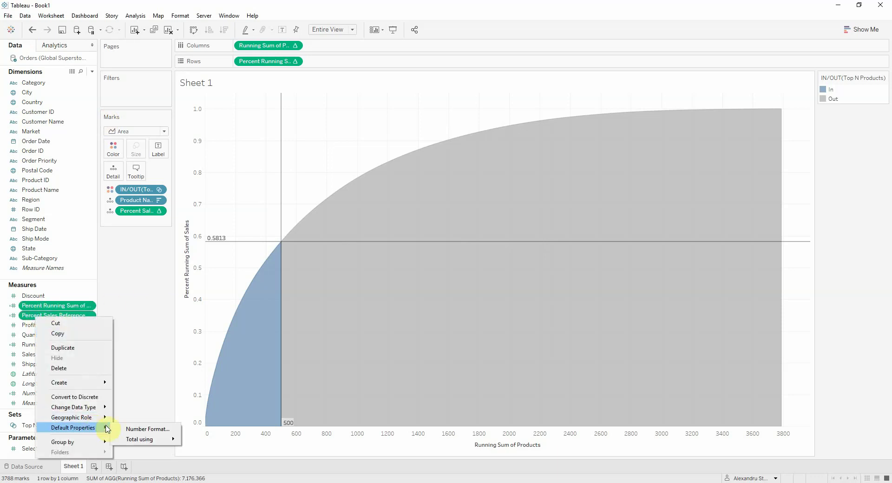
click(146, 427)
click(380, 227)
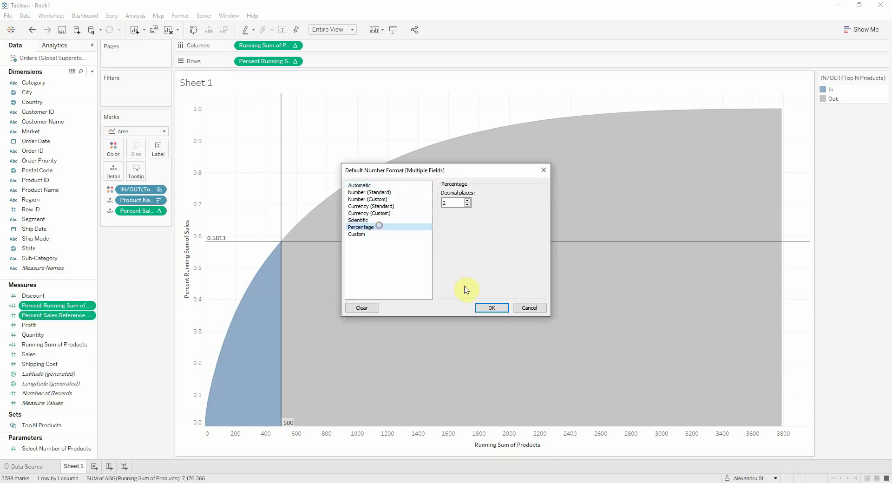
click(505, 311)
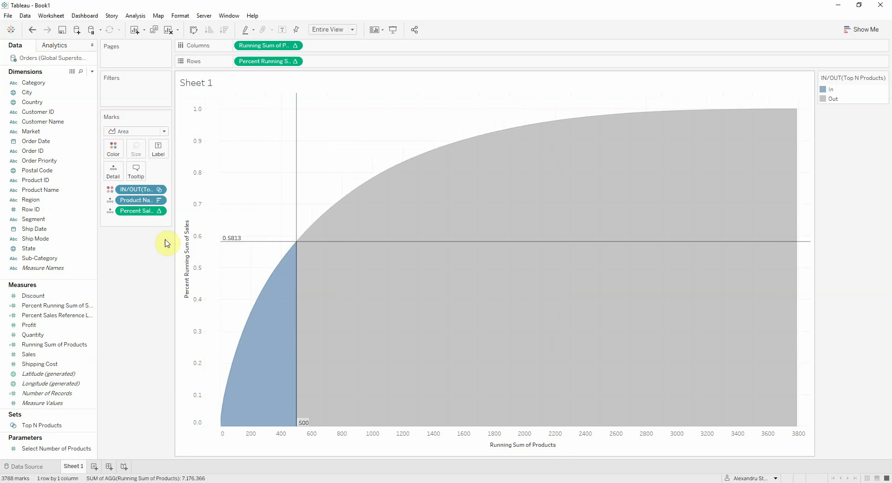
Show the Select Number of Products parameter control on the sheet and set its value to 1000
right_click(88, 449)
click(120, 291)
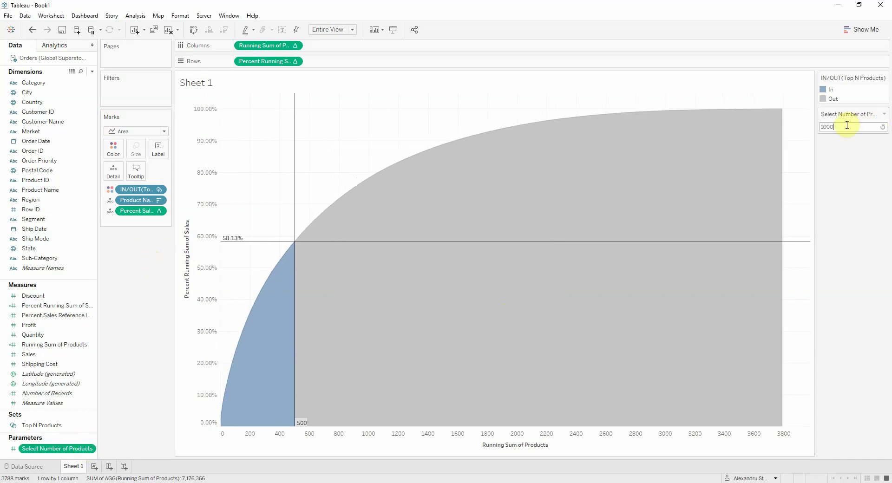
key(Return)
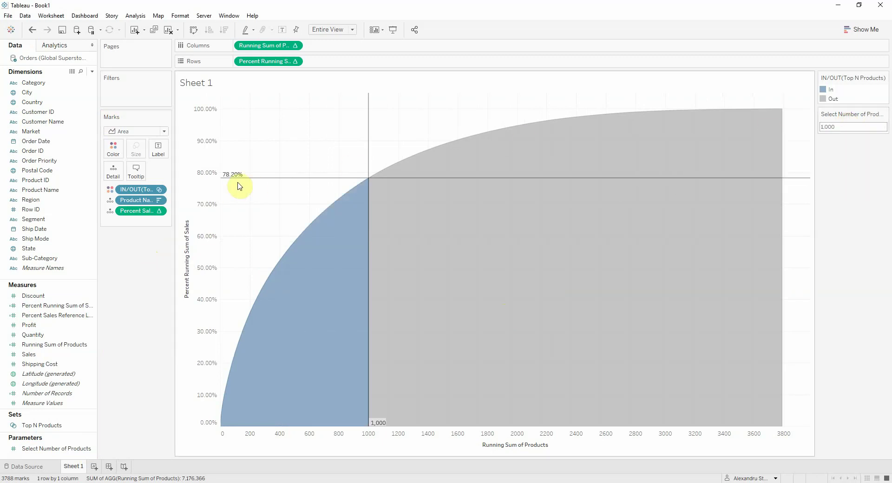
Inspect product tooltips along the area chart and set the Select Number of Products parameter to 3000
mouse_move(441, 161)
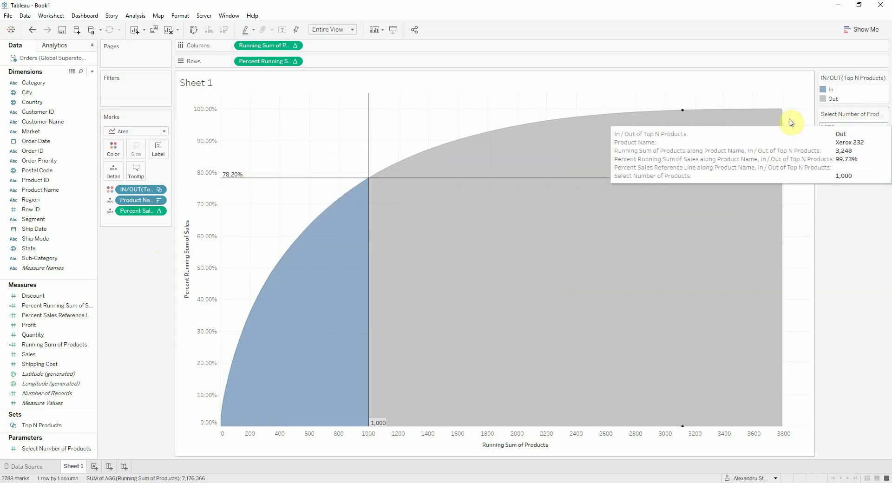
mouse_move(380, 180)
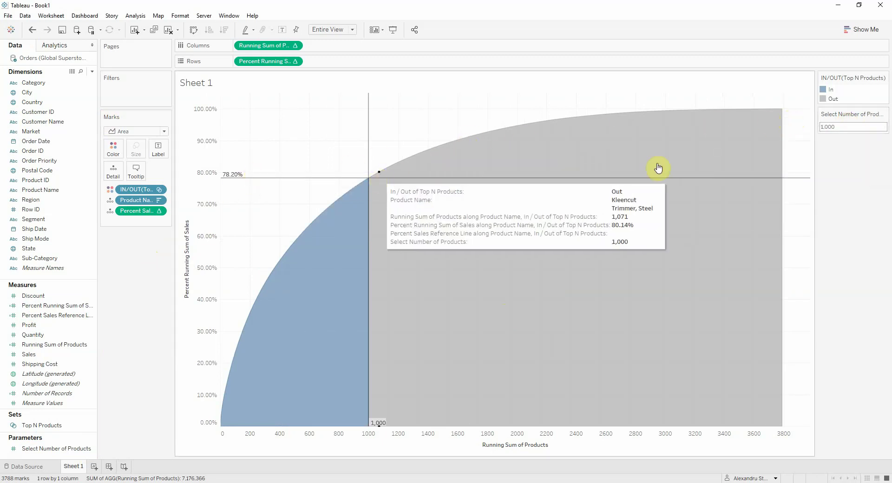
mouse_move(580, 249)
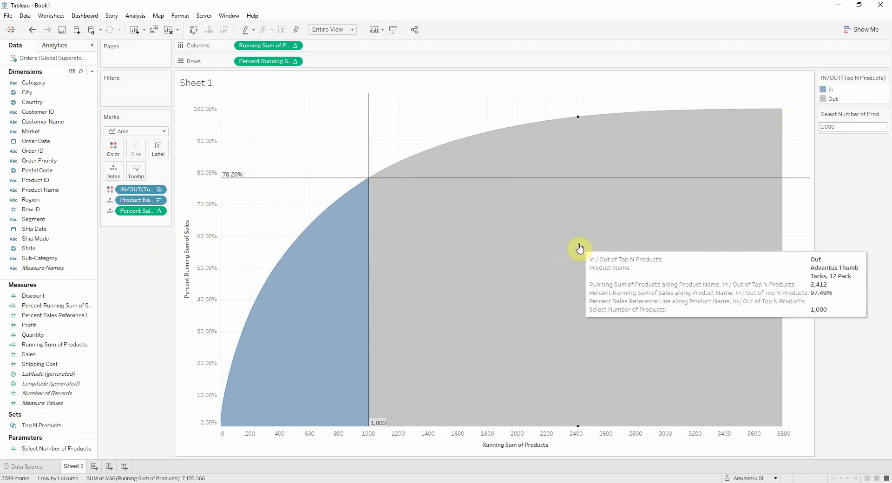
mouse_move(370, 285)
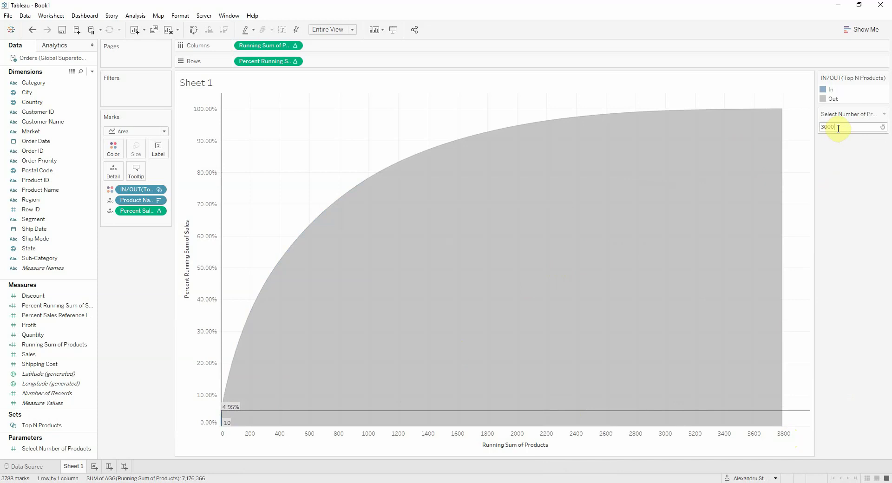
key(Return)
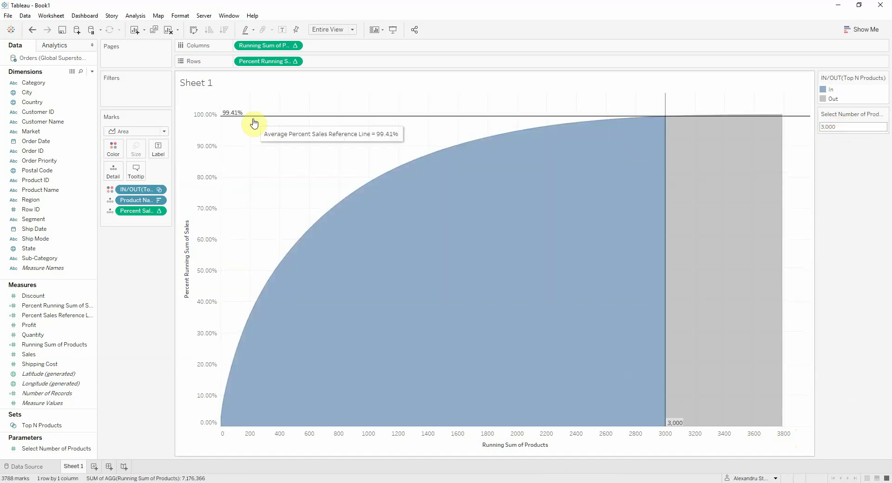